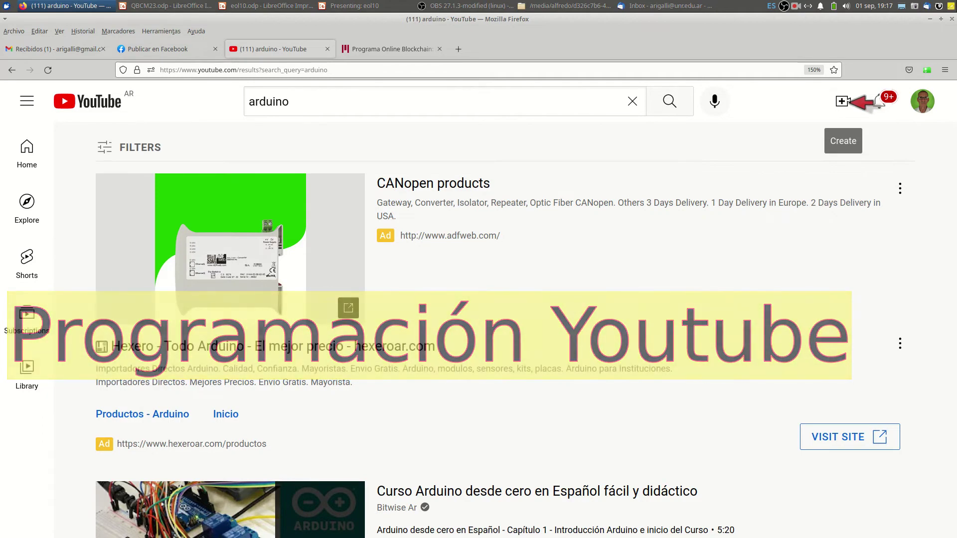
# Go to YouTube's live streaming management and start scheduling a new stream with streaming software.
pyautogui.click(847, 102)
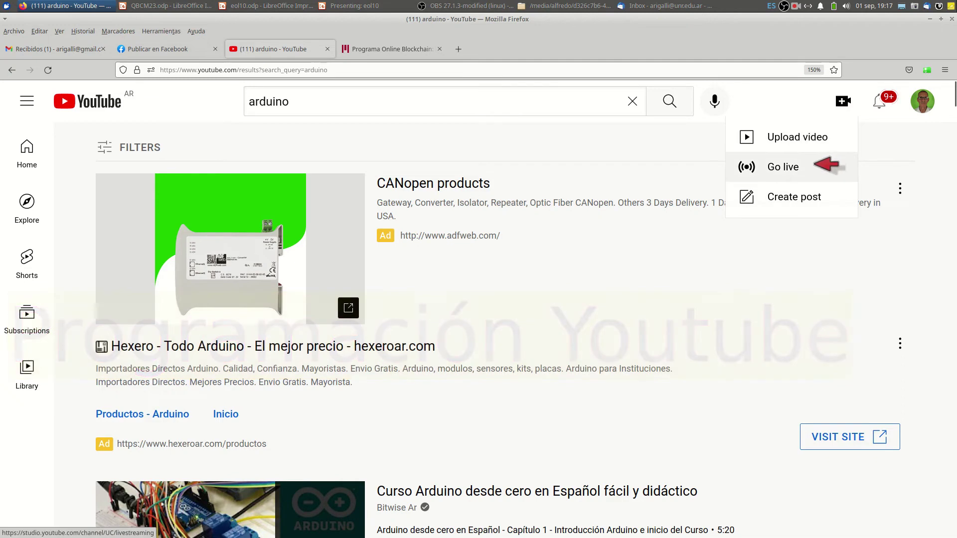
pyautogui.click(816, 167)
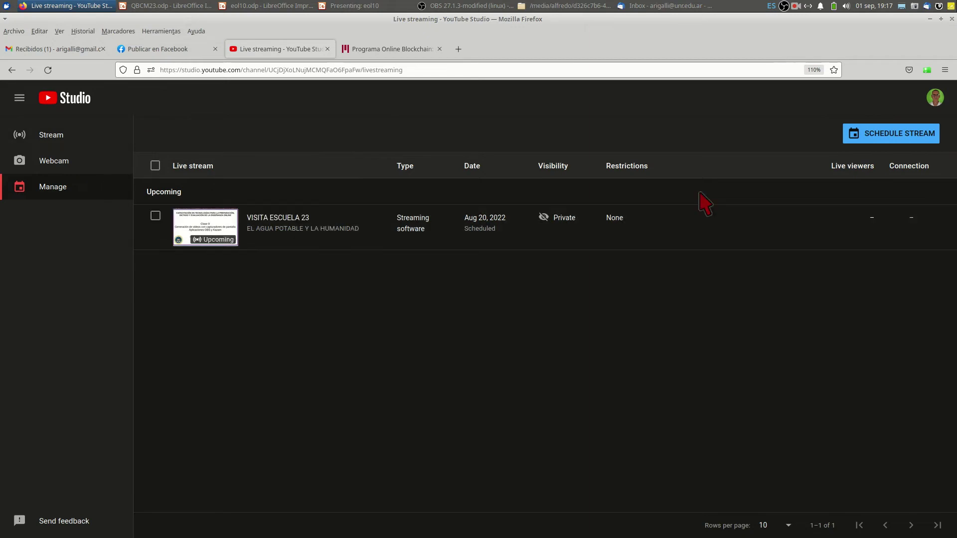
pyautogui.click(927, 139)
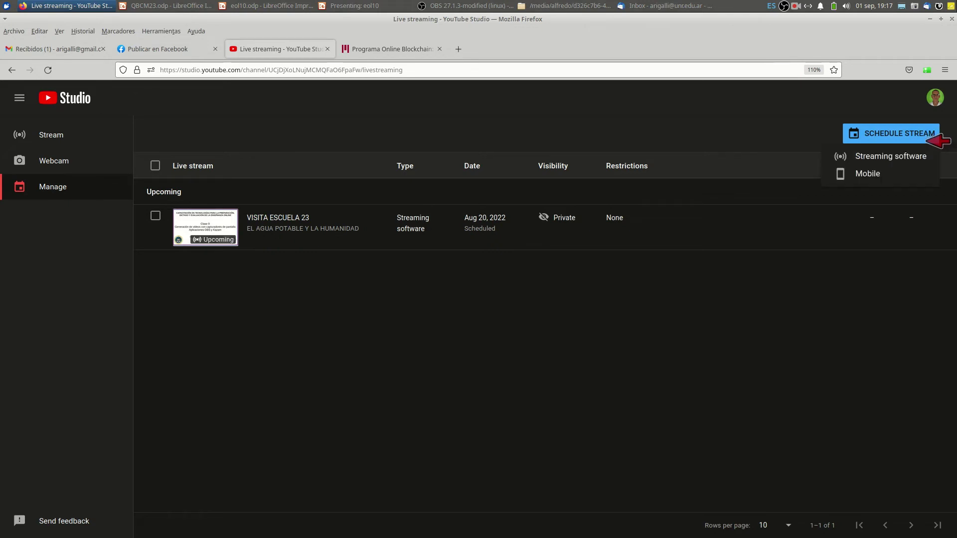
pyautogui.click(920, 156)
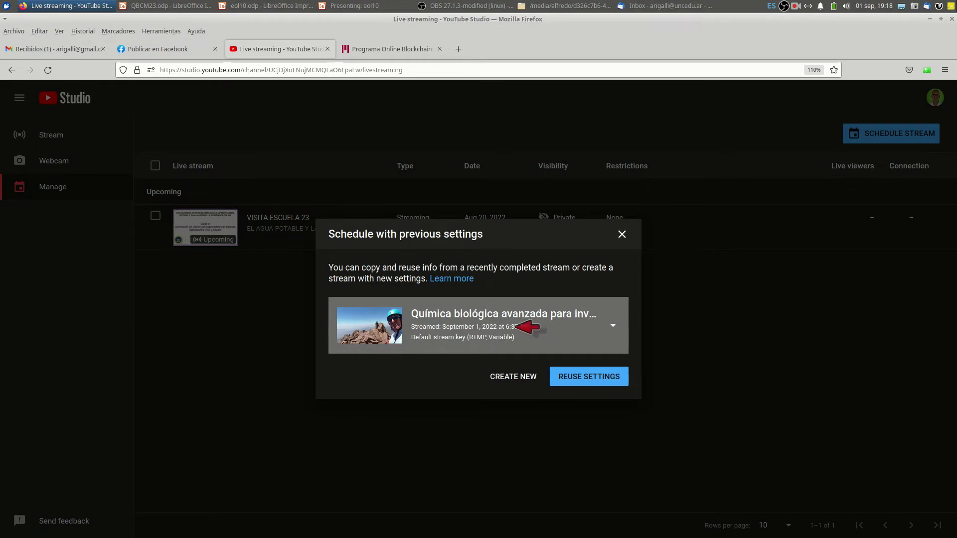
# Reuse the settings of the Química biológica avanzada stream from August 31, 2022 at 4:45 PM.
pyautogui.click(525, 325)
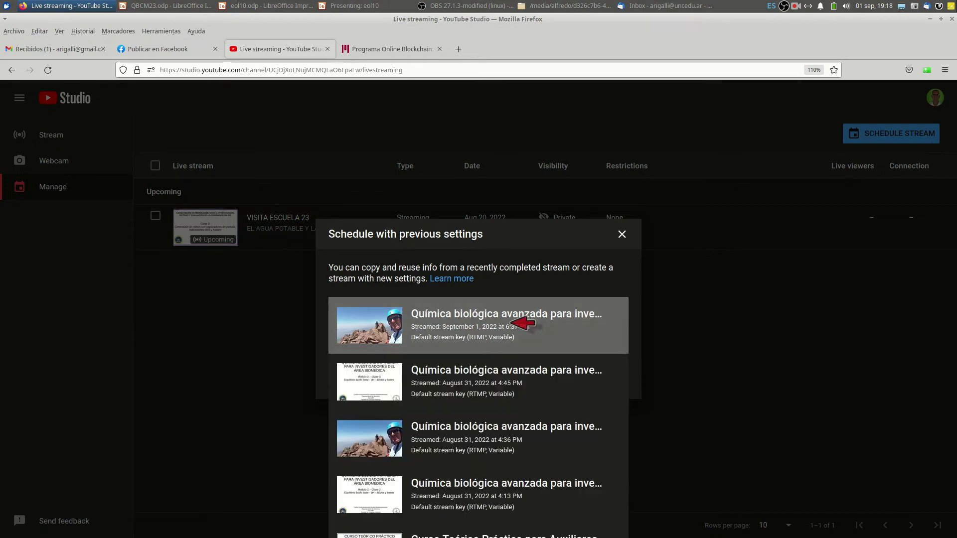
pyautogui.click(499, 367)
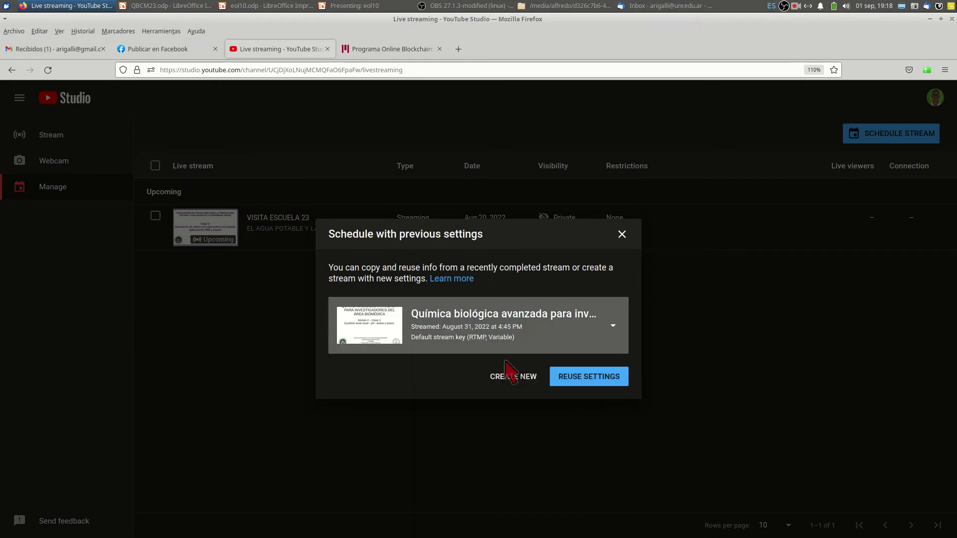
pyautogui.click(581, 375)
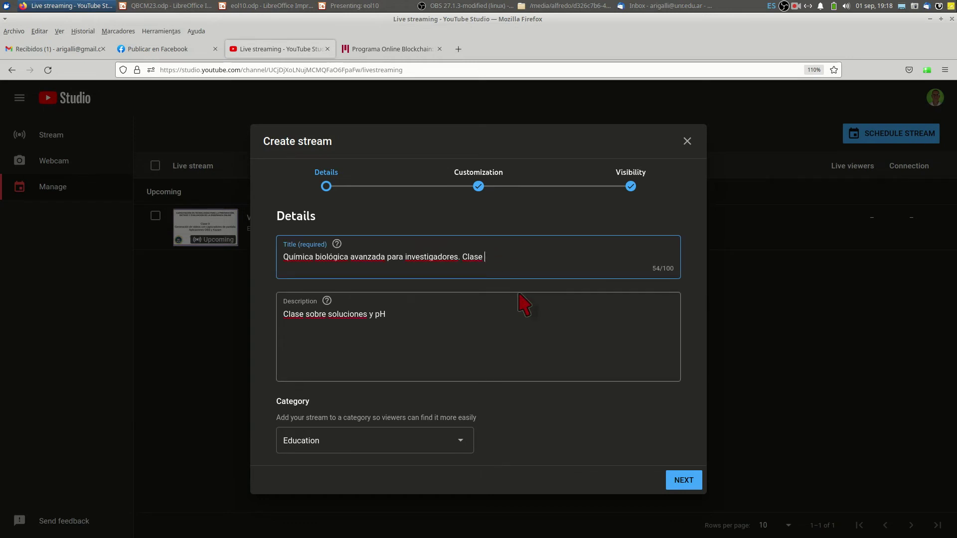
# Title the stream "Química biológica avanzada para investigadores. Clase 3" and set its category to Education.
pyautogui.click(351, 315)
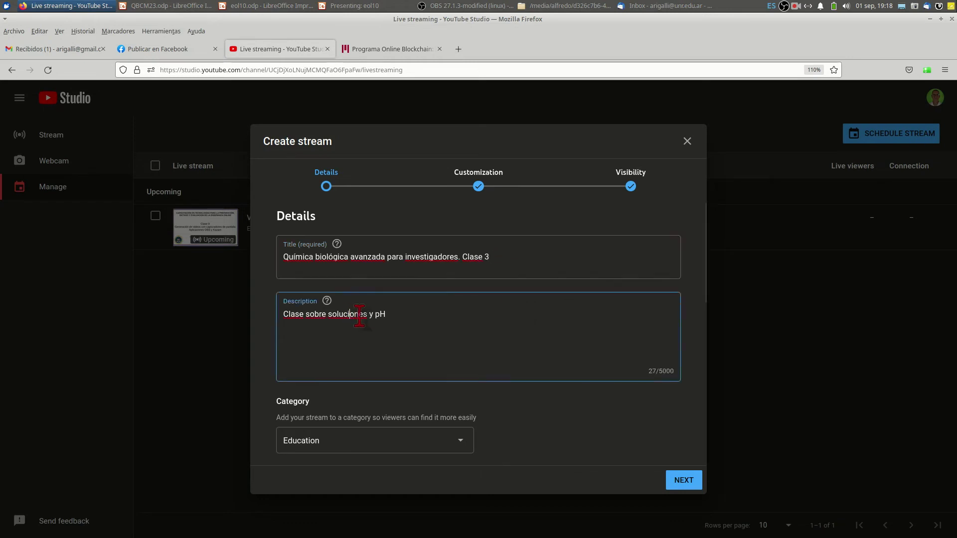
pyautogui.scroll(-3, 376, 381)
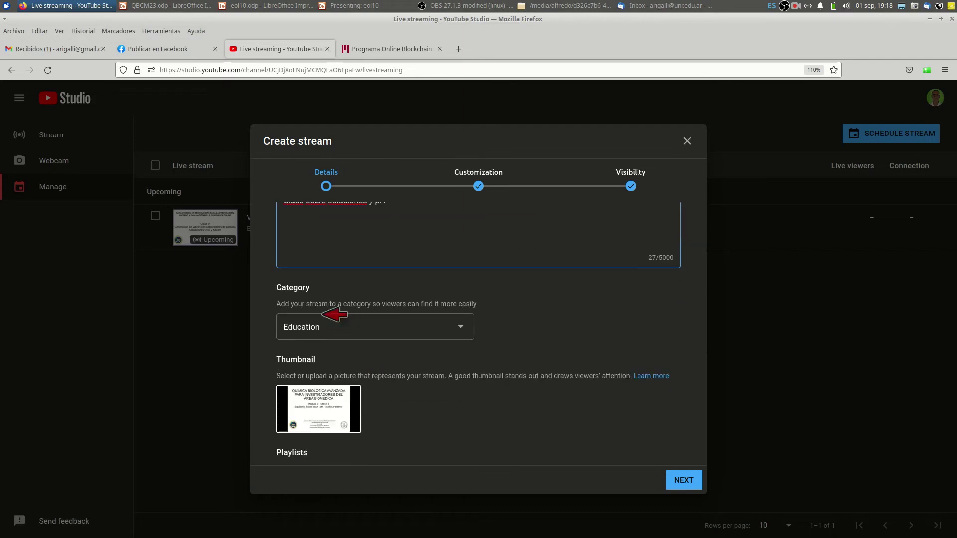
pyautogui.click(454, 327)
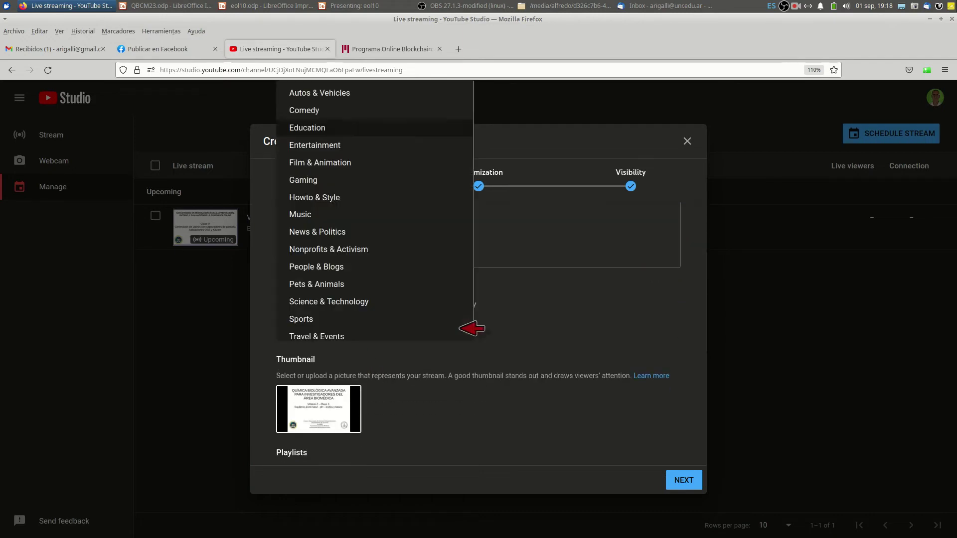
pyautogui.click(335, 134)
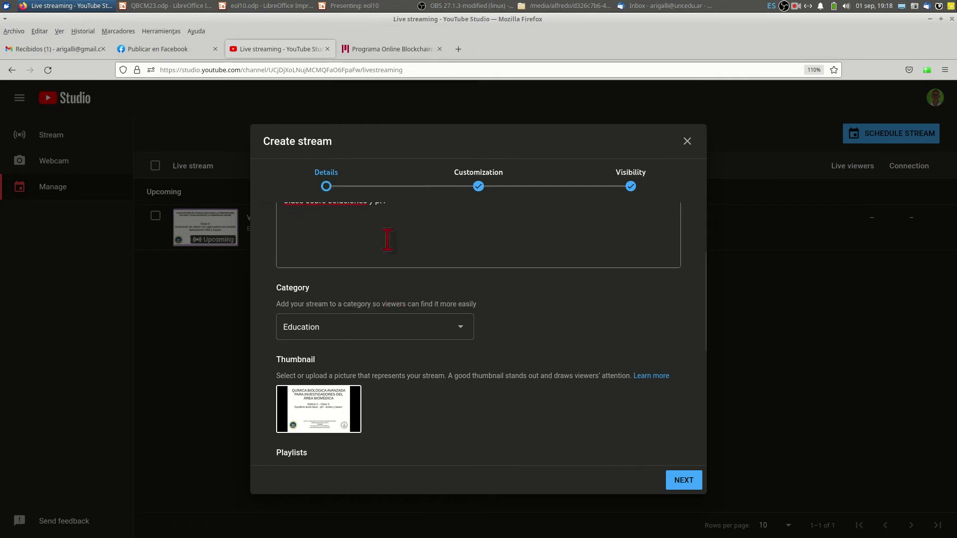
# Switch to QBCM23.odp in LibreOffice Impress and export its title slide as a JPEG, replacing portadaYoutubeQBCM23.jpg in the eol10 folder.
pyautogui.scroll(-2, 362, 388)
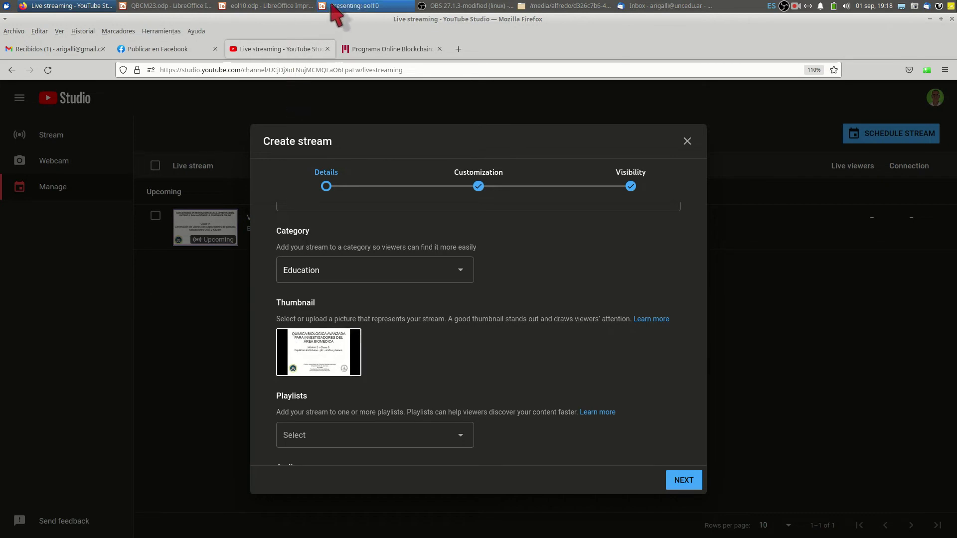
pyautogui.click(188, 6)
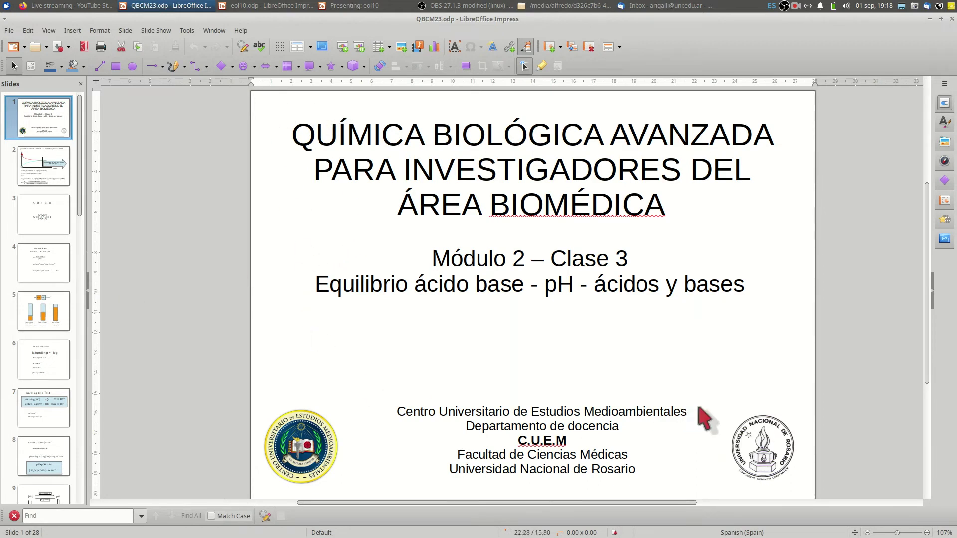
pyautogui.scroll(-1, 694, 414)
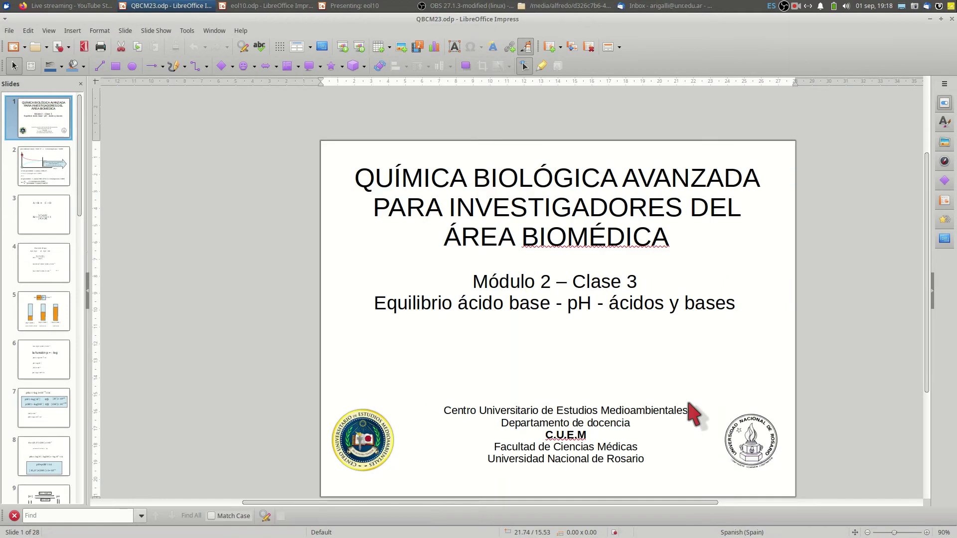
pyautogui.click(9, 30)
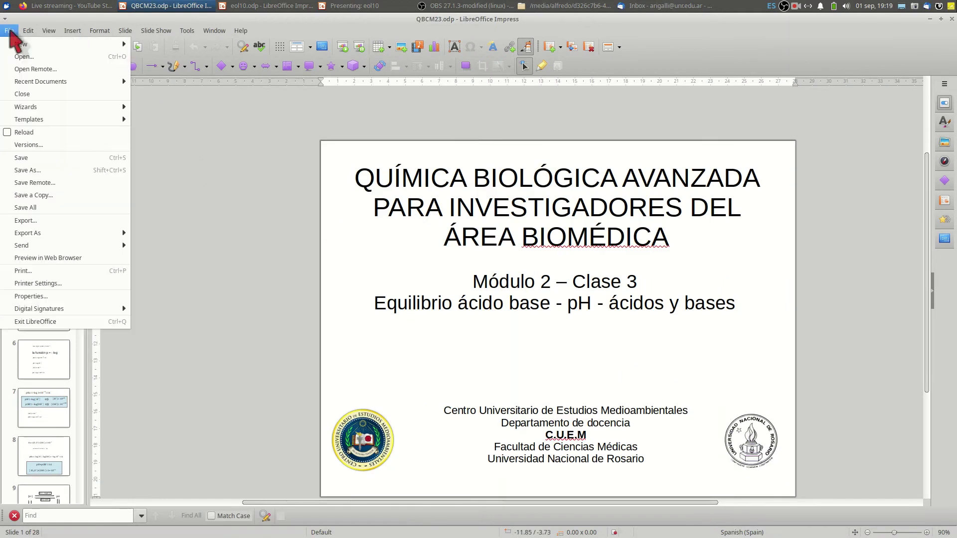
pyautogui.click(32, 225)
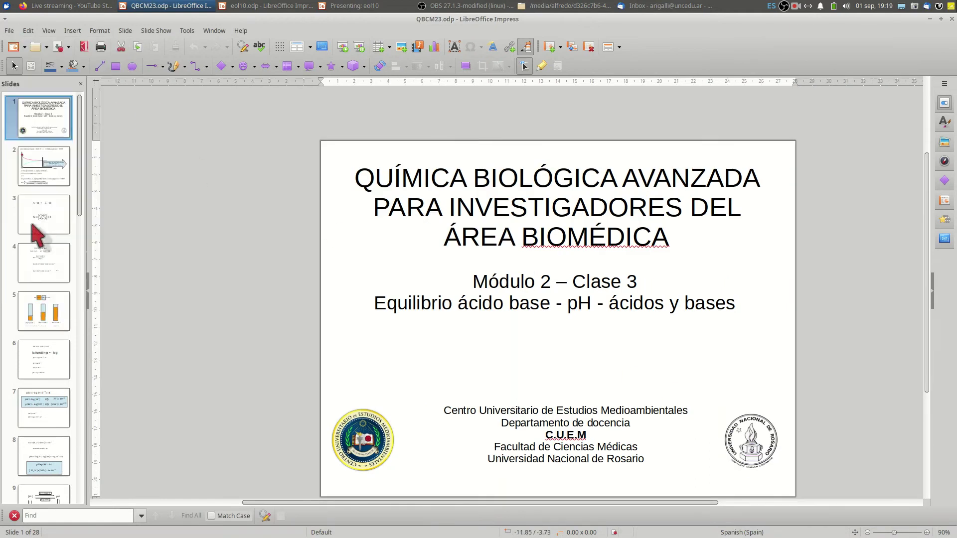
pyautogui.click(624, 466)
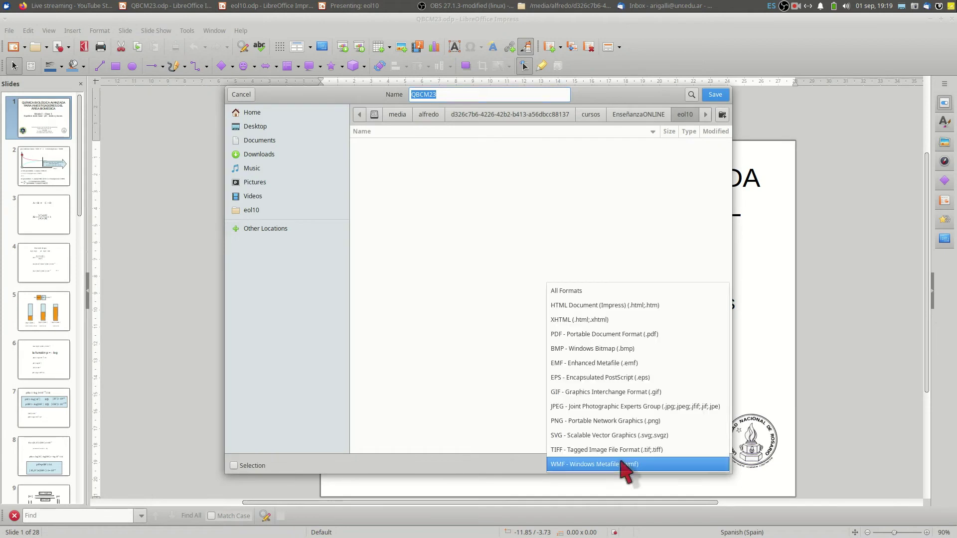
pyautogui.click(638, 407)
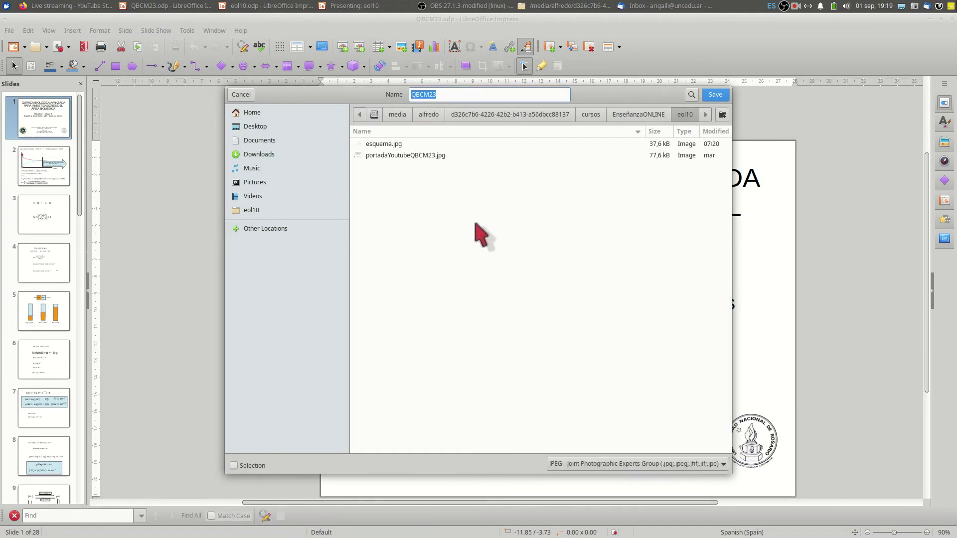
pyautogui.click(403, 156)
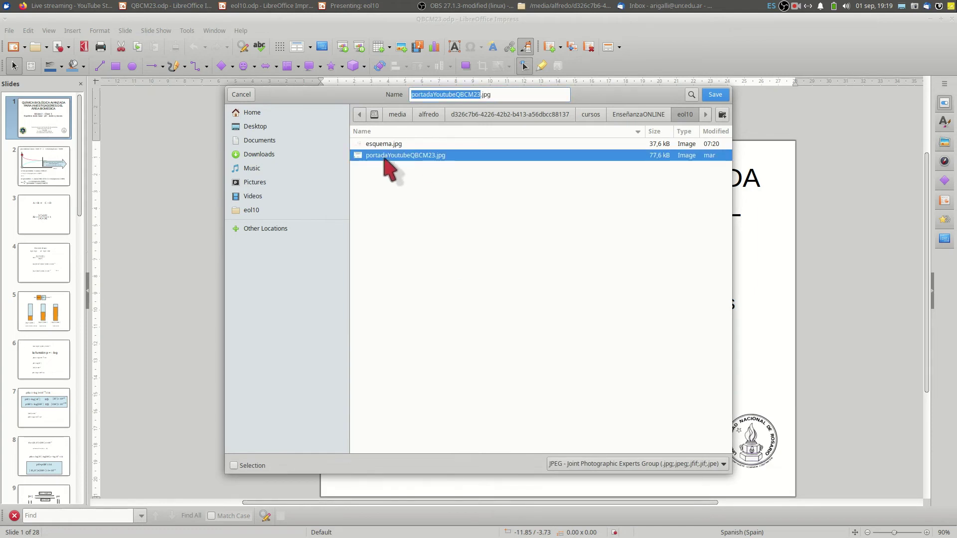
pyautogui.click(713, 95)
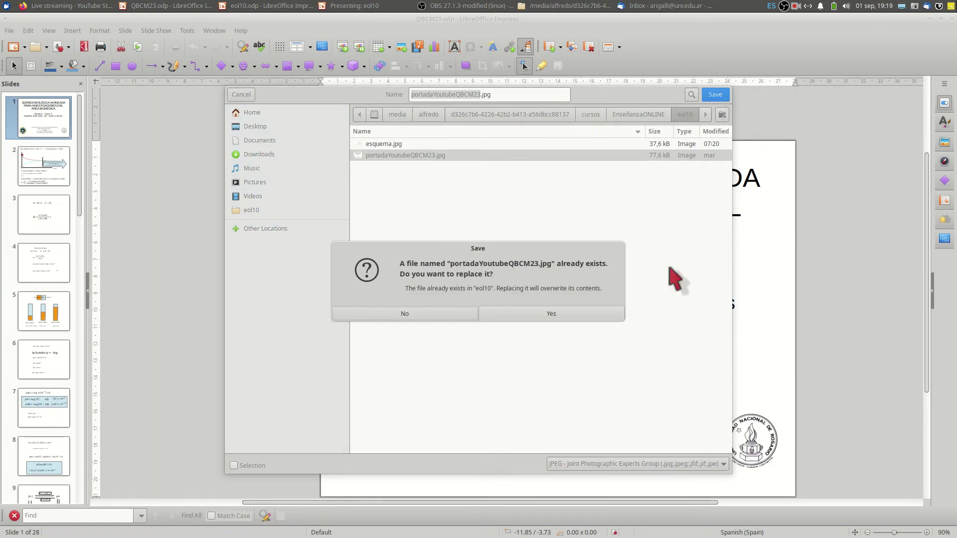
pyautogui.click(598, 321)
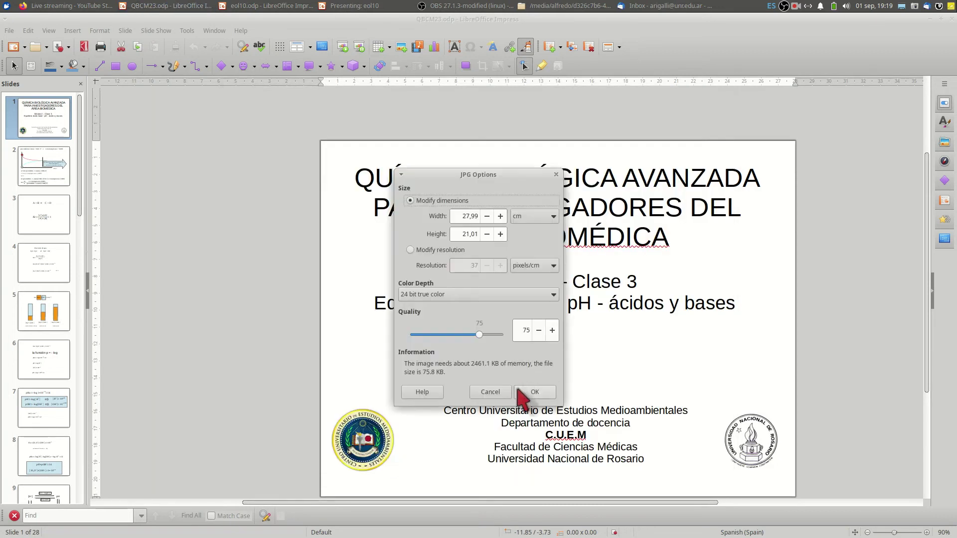
pyautogui.click(530, 392)
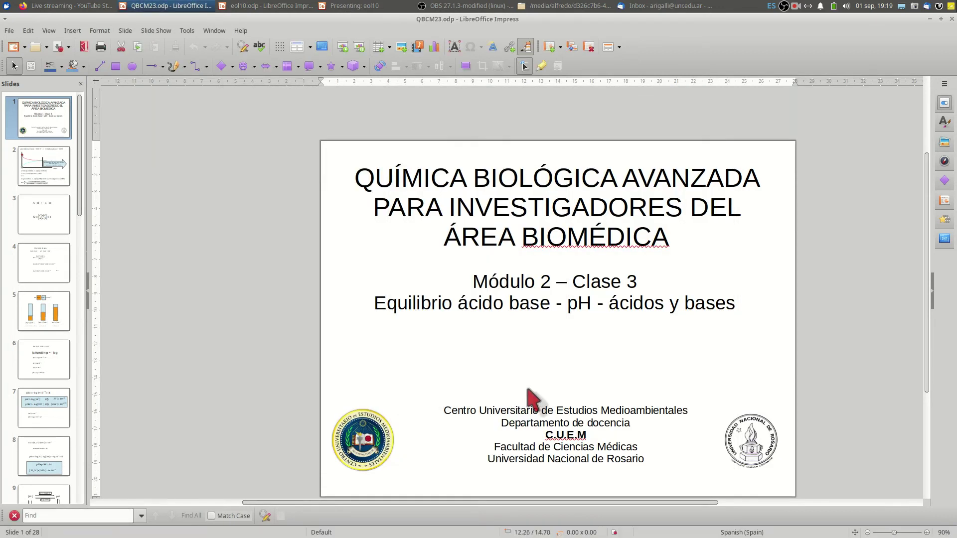
# Switch back to YouTube Studio in Firefox and replace the stream's thumbnail with portadaYoutubeQBCM23.jpg from cursos/EnseñanzaONLINE/eol10 on the 400 GB volume.
pyautogui.hotkey('alt', 'Tab')
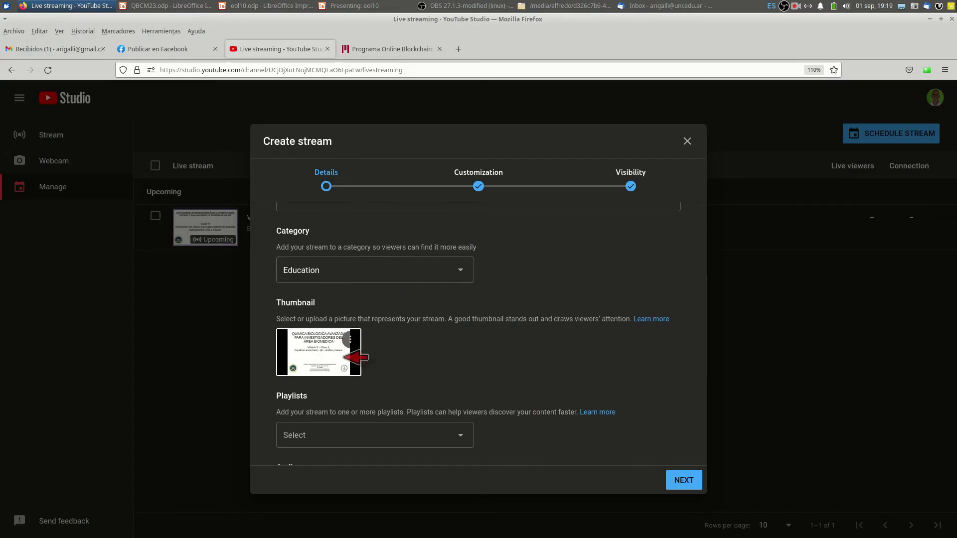
pyautogui.click(351, 341)
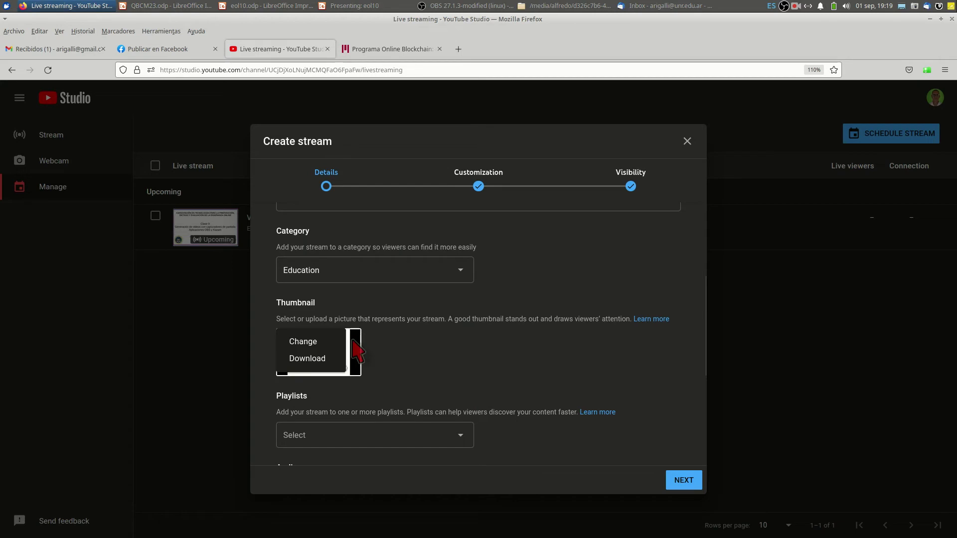
pyautogui.click(321, 341)
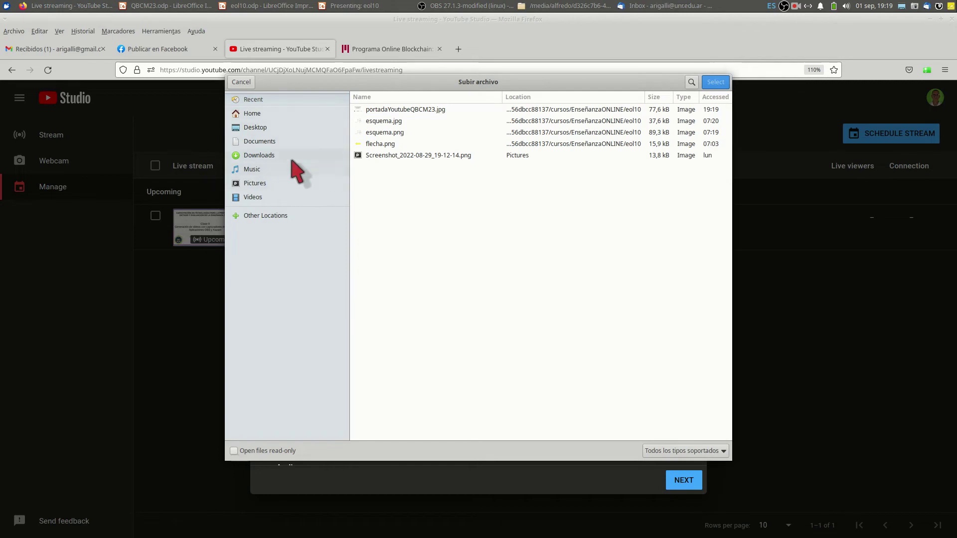
pyautogui.click(278, 215)
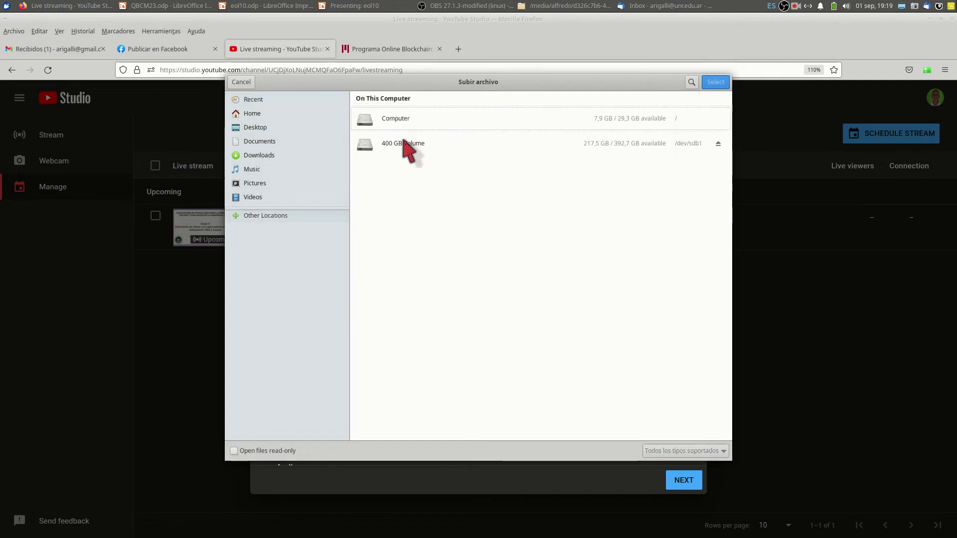
pyautogui.click(405, 145)
pyautogui.click(381, 303)
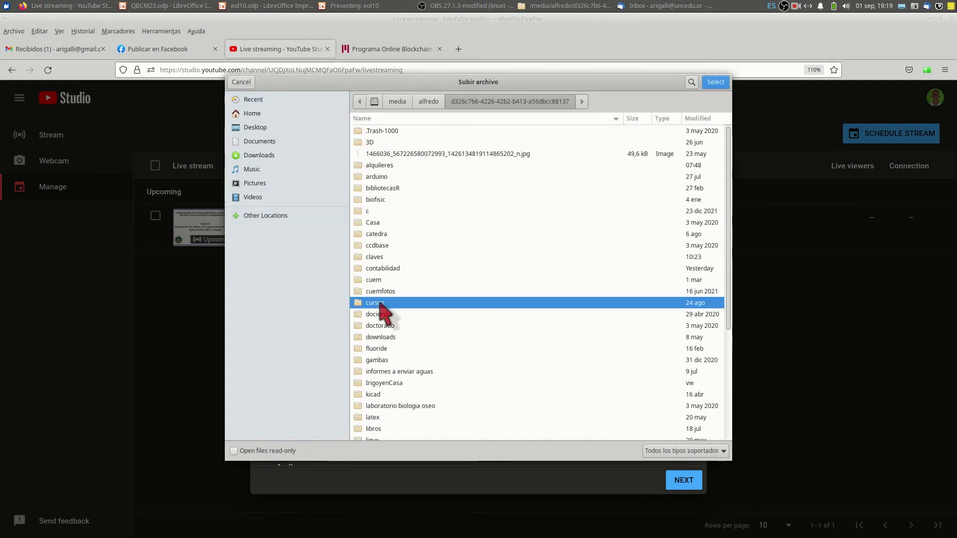
pyautogui.doubleClick(380, 305)
pyautogui.doubleClick(382, 243)
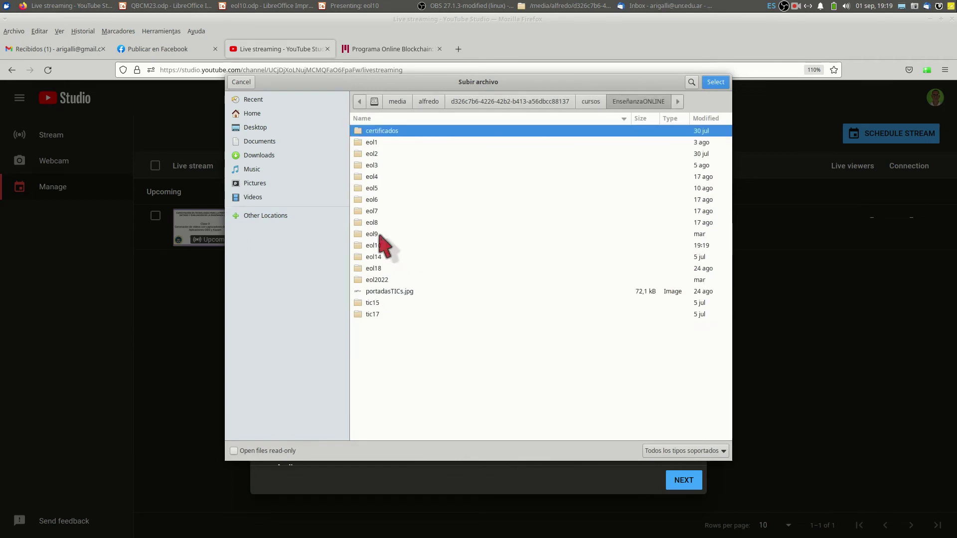
pyautogui.doubleClick(377, 246)
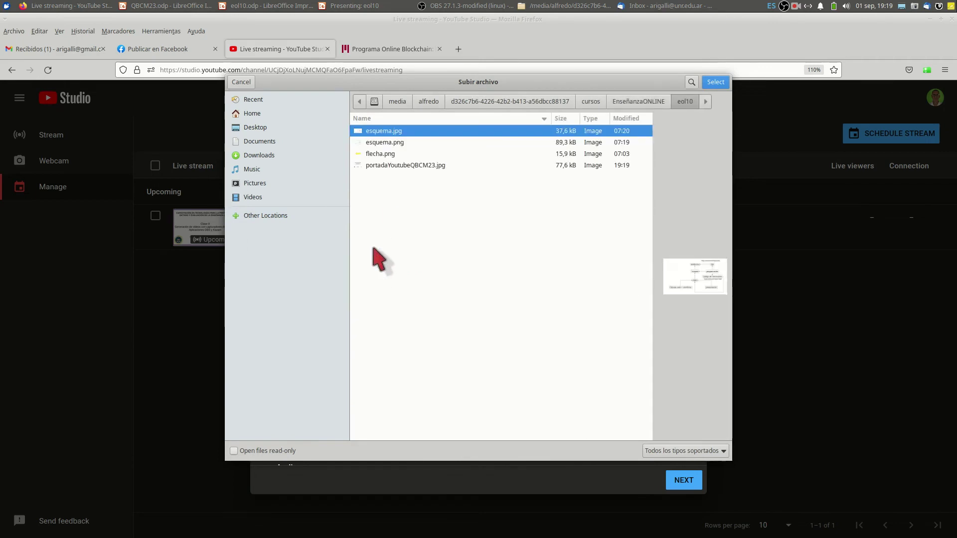
pyautogui.click(405, 166)
pyautogui.click(715, 81)
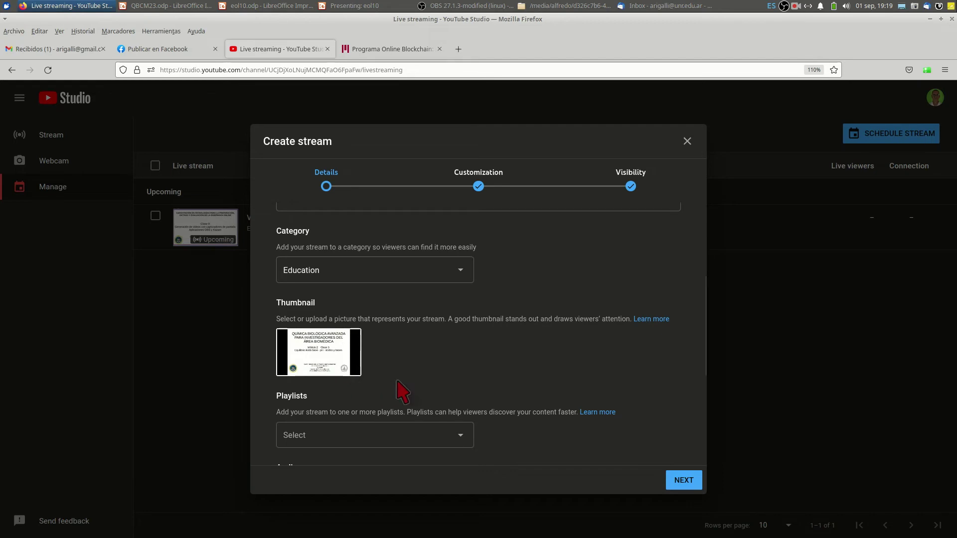
# Add the stream to the Enseñanza Online playlist.
pyautogui.scroll(-3, 397, 390)
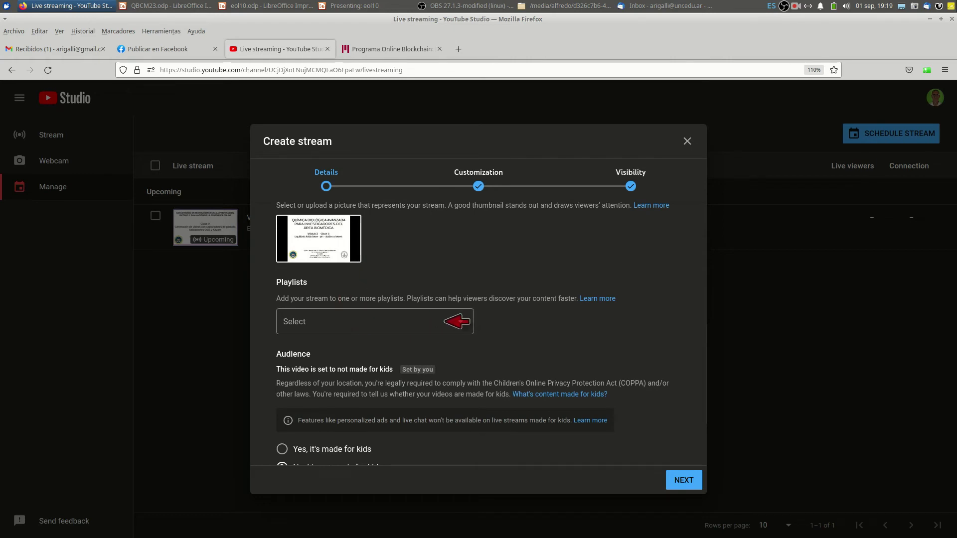
pyautogui.click(459, 323)
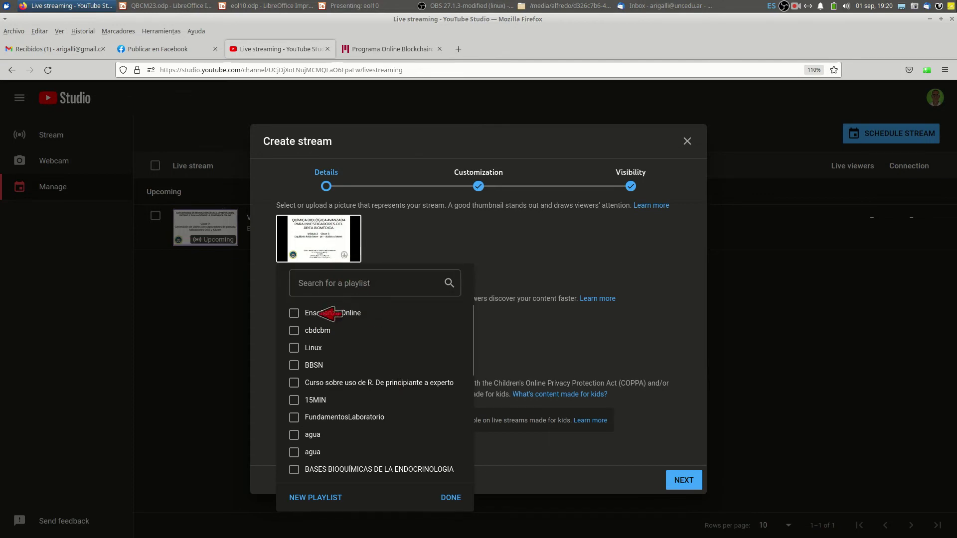
pyautogui.click(294, 314)
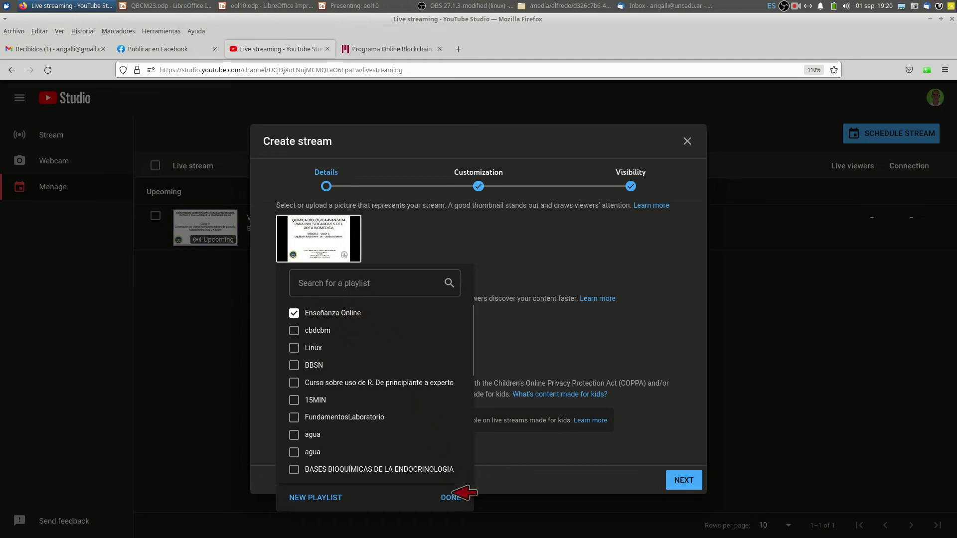
pyautogui.click(452, 496)
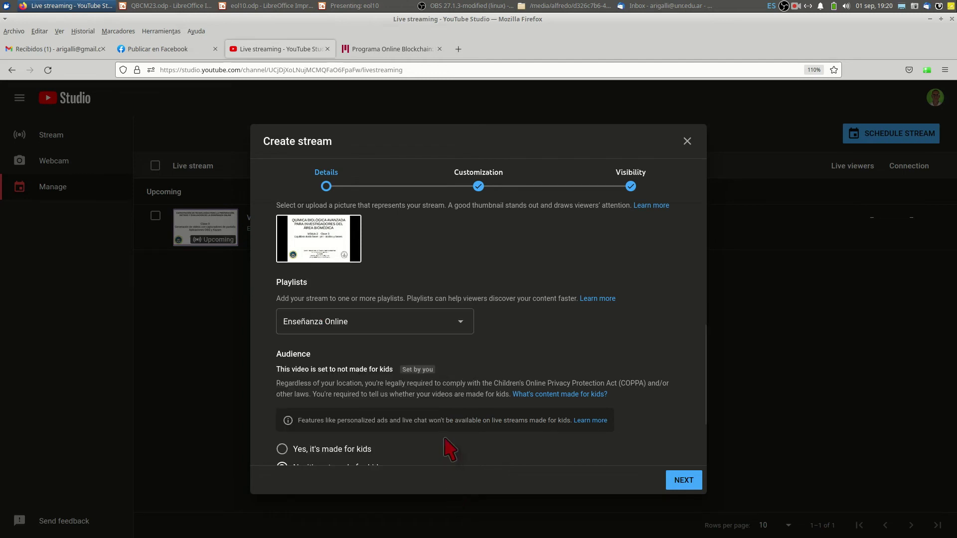
pyautogui.scroll(-3, 436, 356)
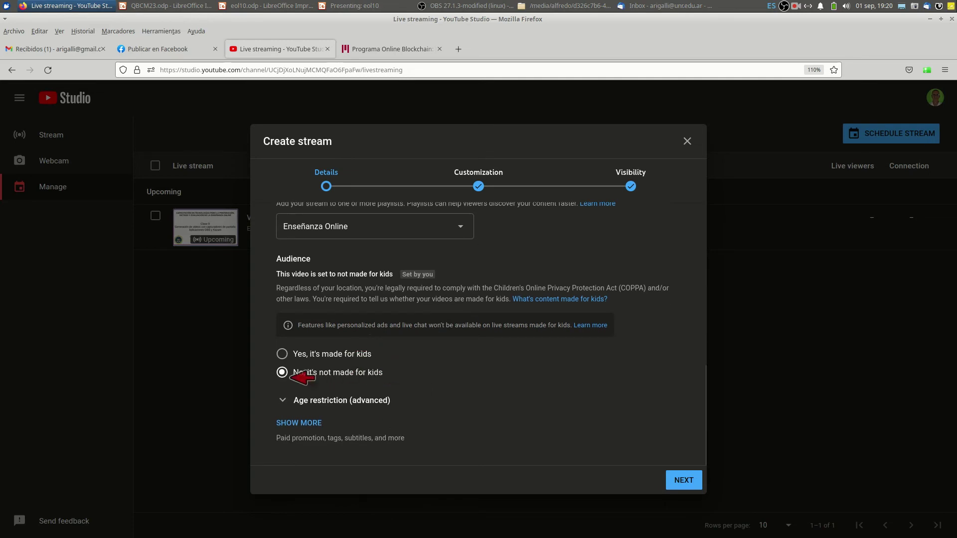
# Mark the stream as not made for kids, keep the default customization, and set its privacy to Public.
pyautogui.click(283, 372)
pyautogui.click(684, 480)
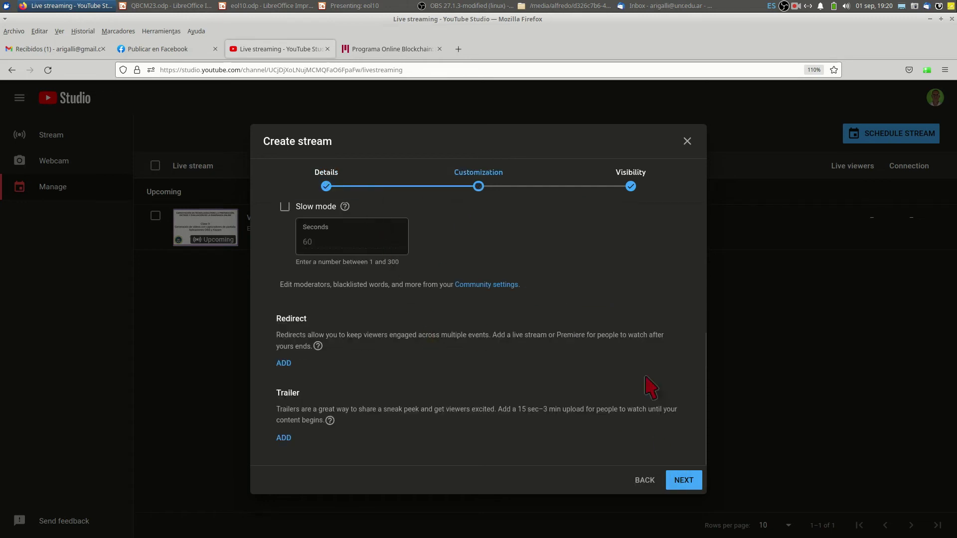
pyautogui.click(691, 479)
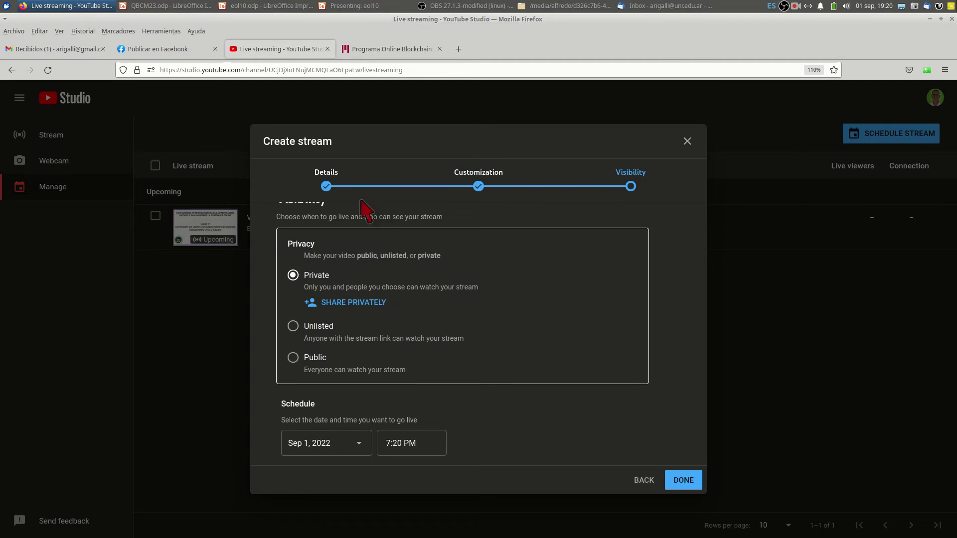
pyautogui.scroll(1, 418, 214)
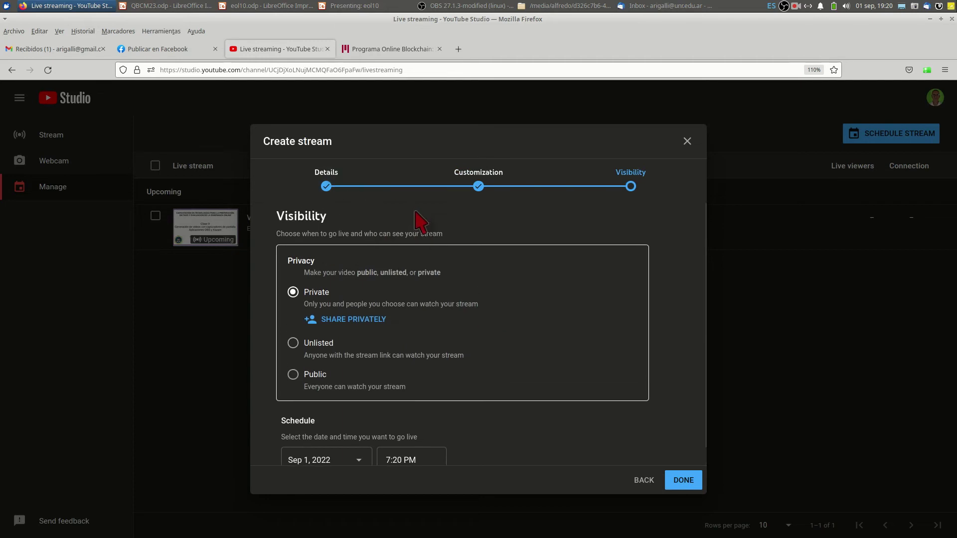
pyautogui.scroll(-1, 417, 222)
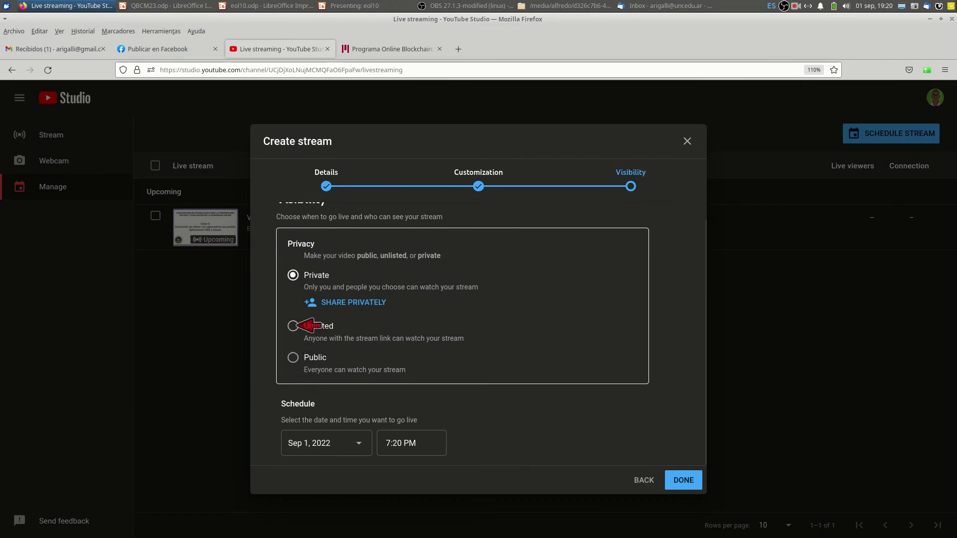
pyautogui.click(295, 357)
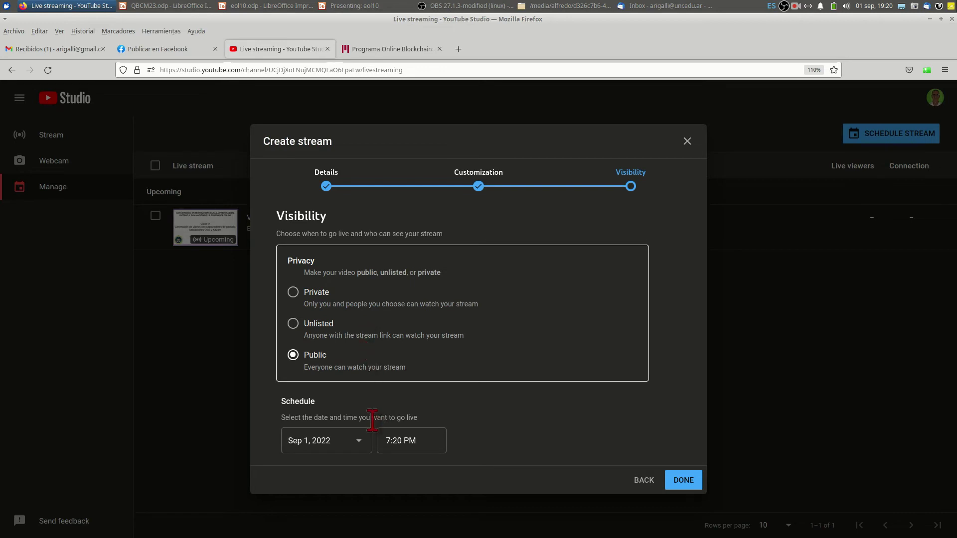
# Schedule the stream for Sep 5, 2022 at 6:00 PM and finish creating it.
pyautogui.click(361, 442)
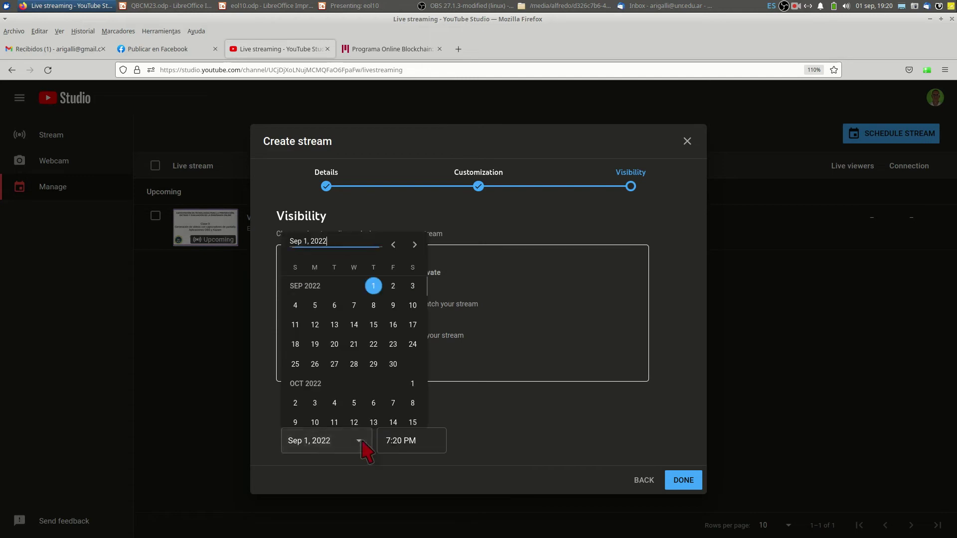
pyautogui.click(313, 305)
pyautogui.click(413, 442)
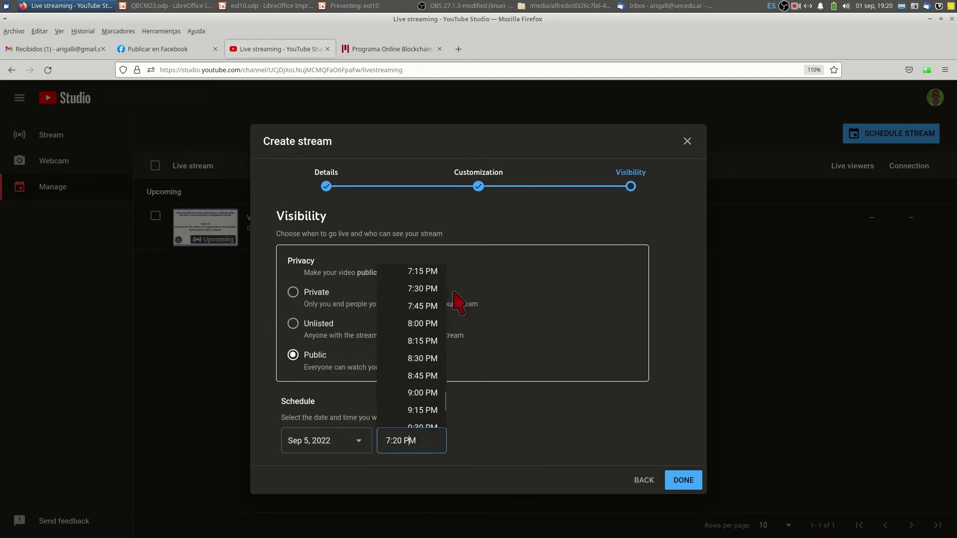
pyautogui.scroll(4, 425, 307)
pyautogui.scroll(3, 424, 305)
pyautogui.click(427, 355)
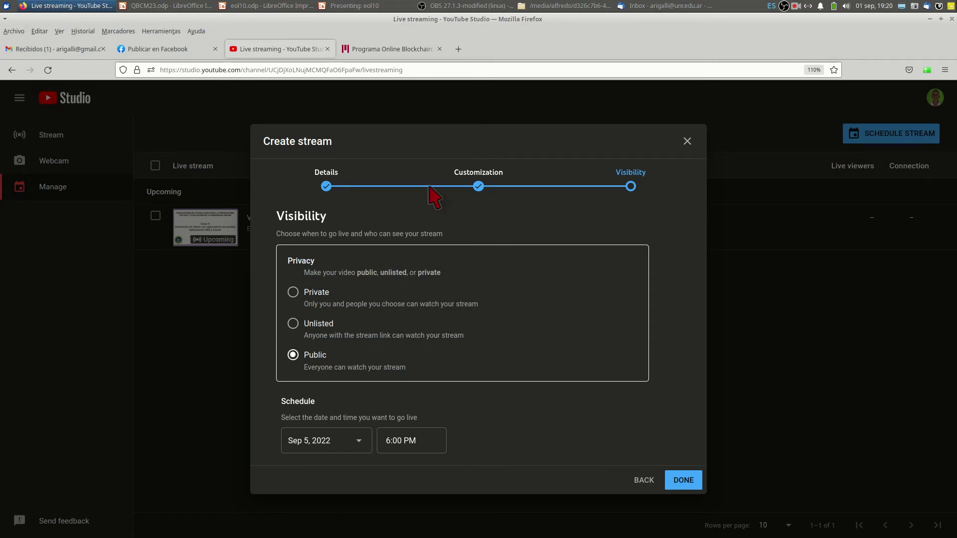
pyautogui.click(688, 481)
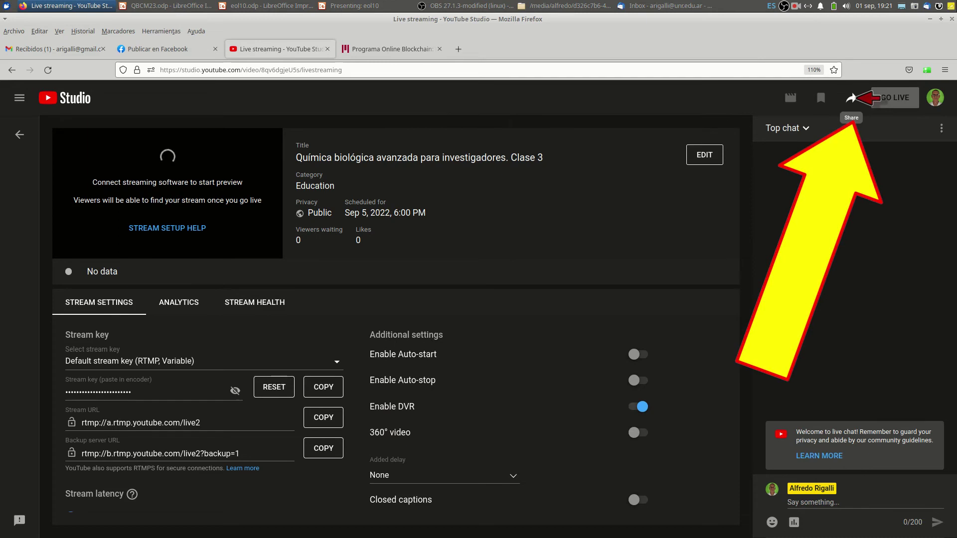
# View the livestream's sharing options and video link, and reveal and copy the default stream key.
pyautogui.click(851, 98)
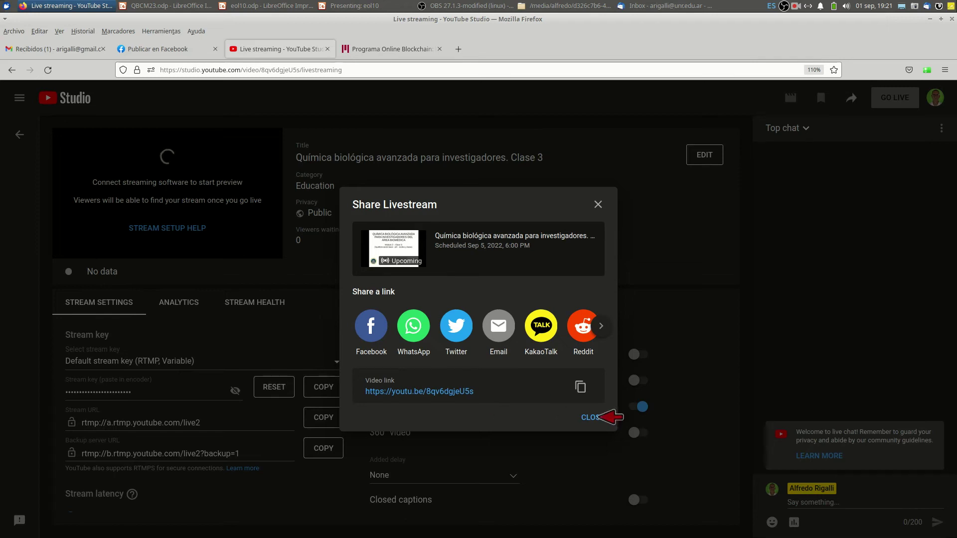
pyautogui.click(596, 418)
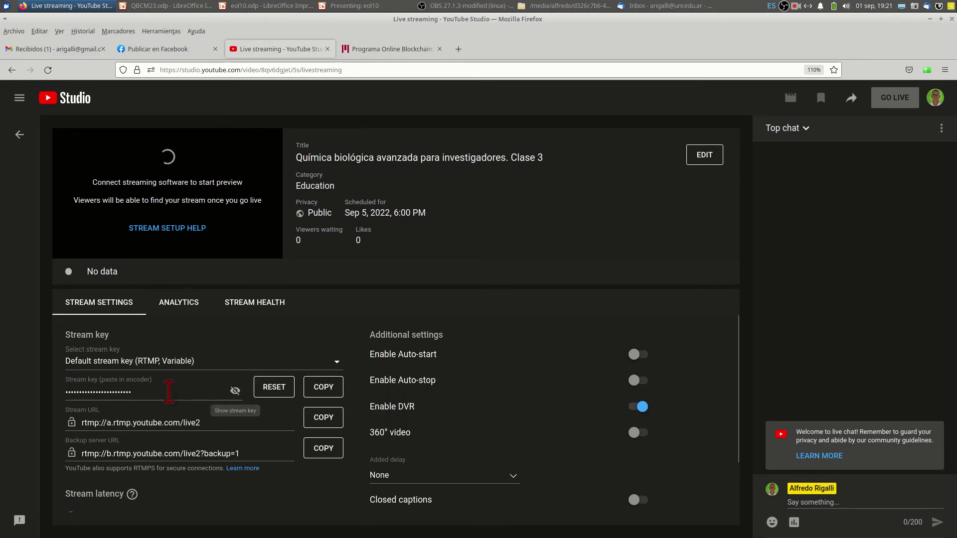
pyautogui.click(235, 391)
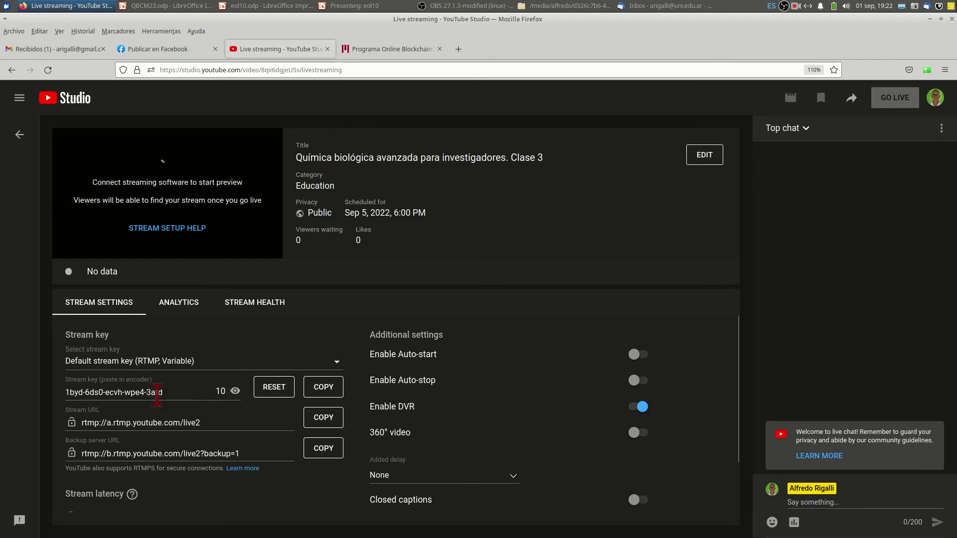
pyautogui.click(322, 387)
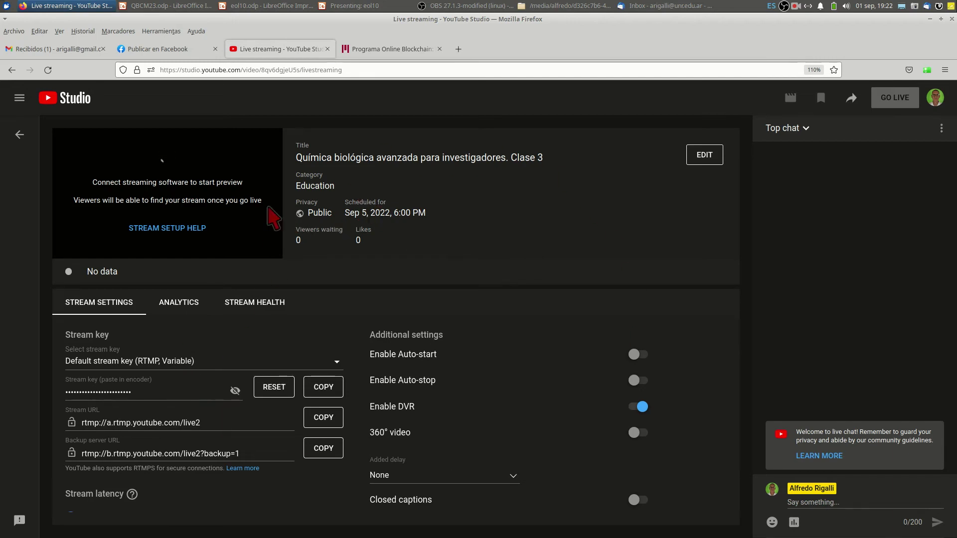
# Return to the list of upcoming streams and reopen the Química biológica avanzada class 3 stream.
pyautogui.click(20, 135)
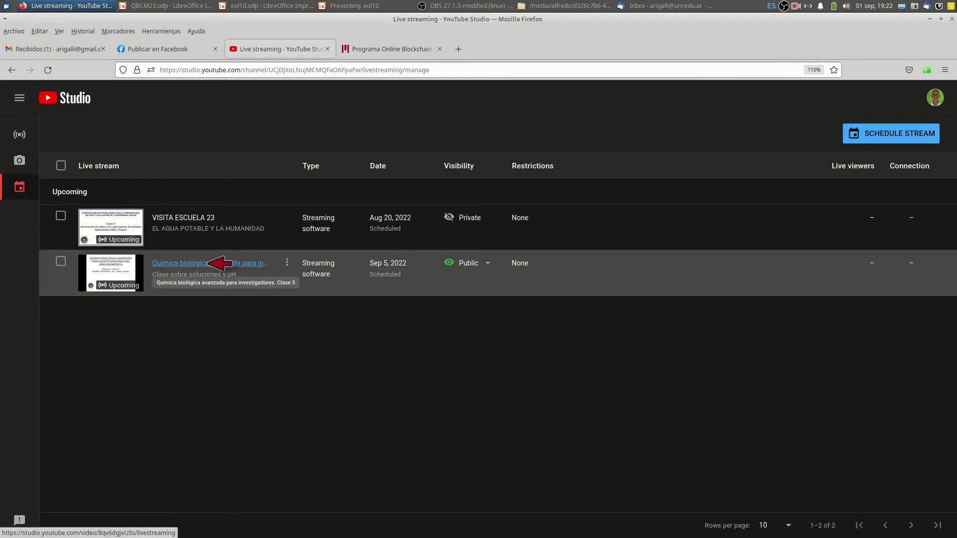
pyautogui.click(208, 263)
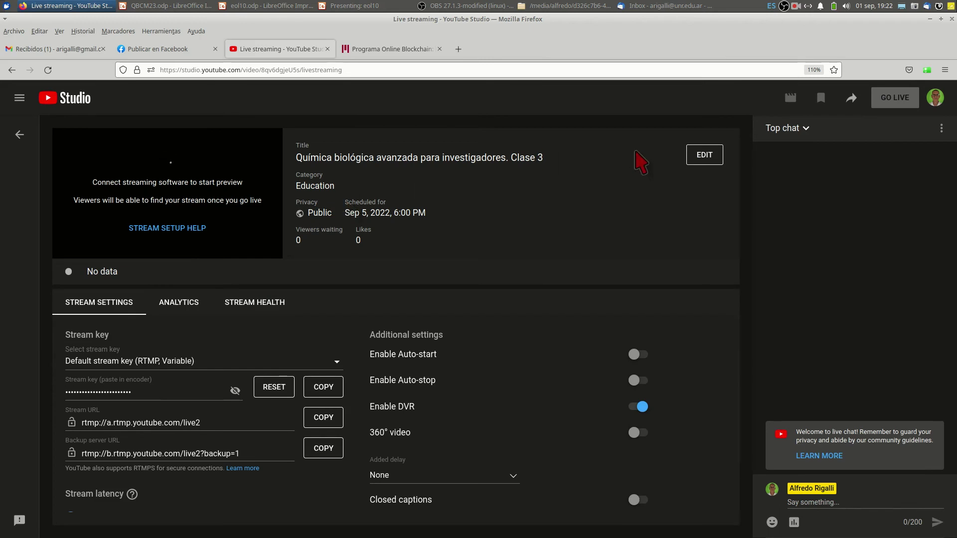
# Switch to OBS Studio and turn Studio Mode on and back off.
pyautogui.click(445, 6)
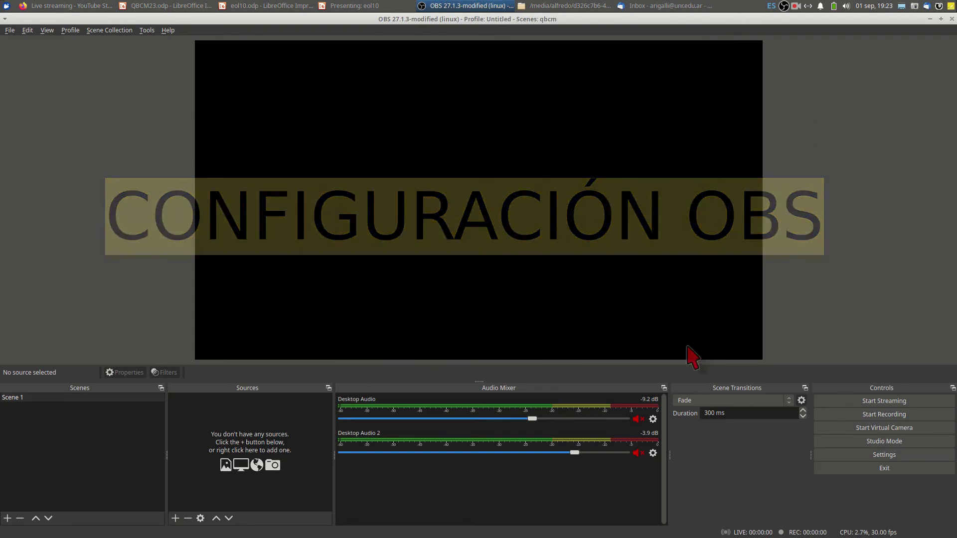
pyautogui.click(878, 448)
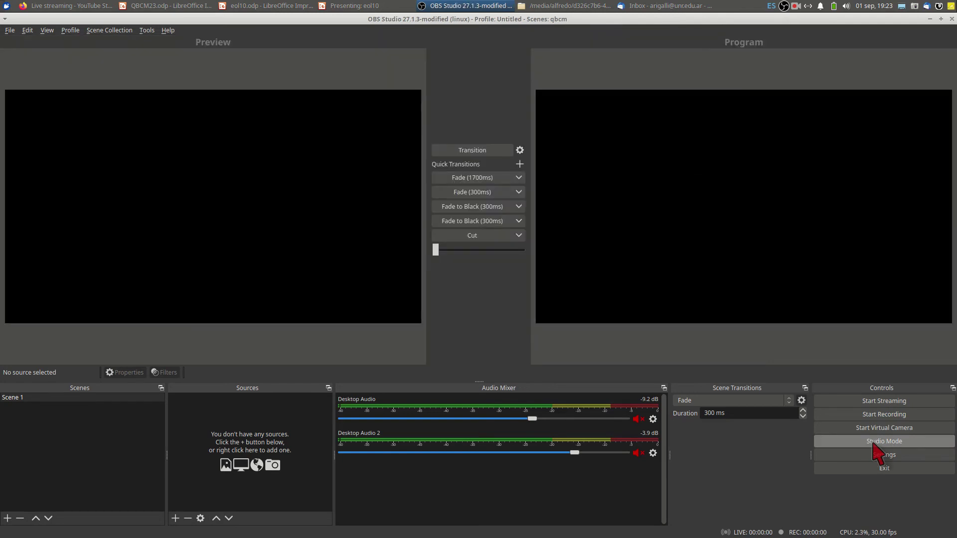
pyautogui.click(874, 445)
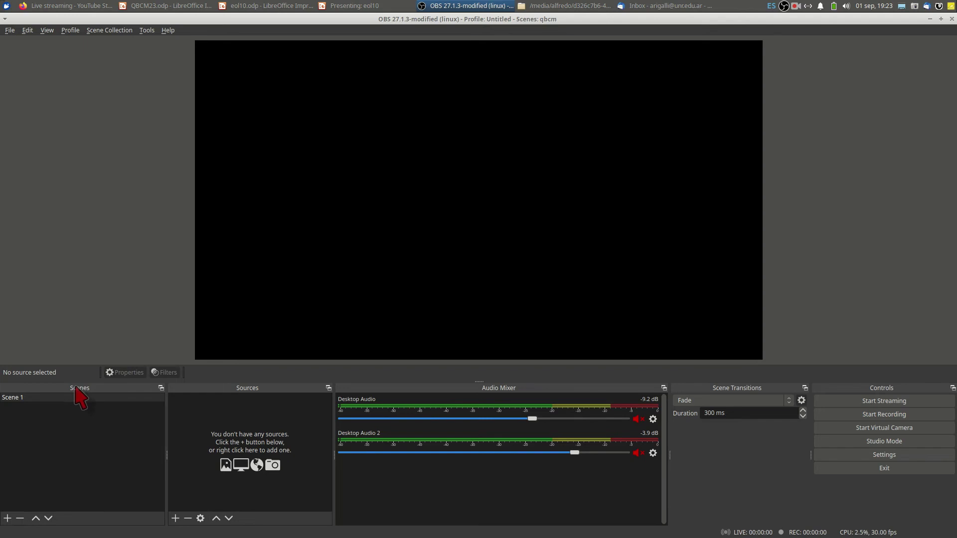
# Add an Audio Input Capture (PulseAudio) source using HD Webcam C525 Mono to Scene 1 and set its volume to -1.4 dB.
pyautogui.click(46, 398)
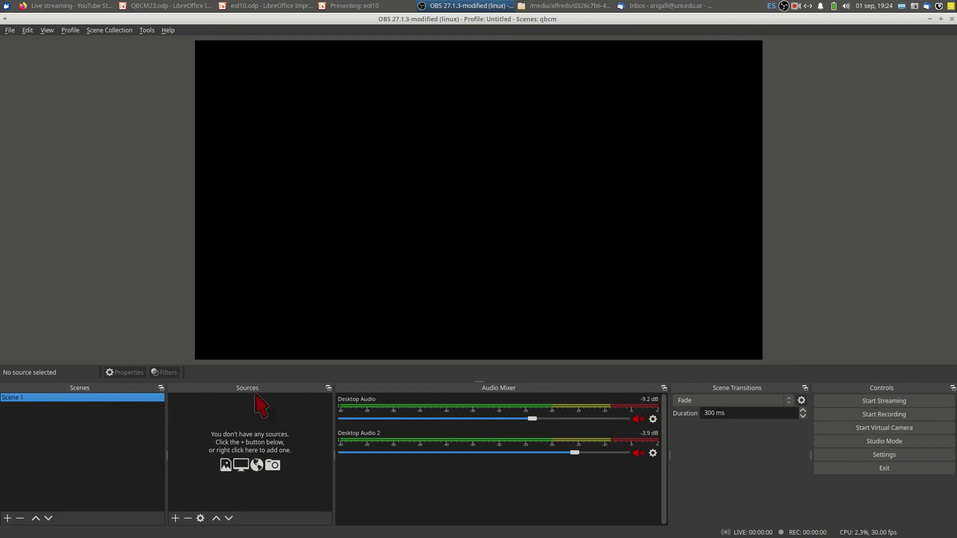
pyautogui.click(176, 518)
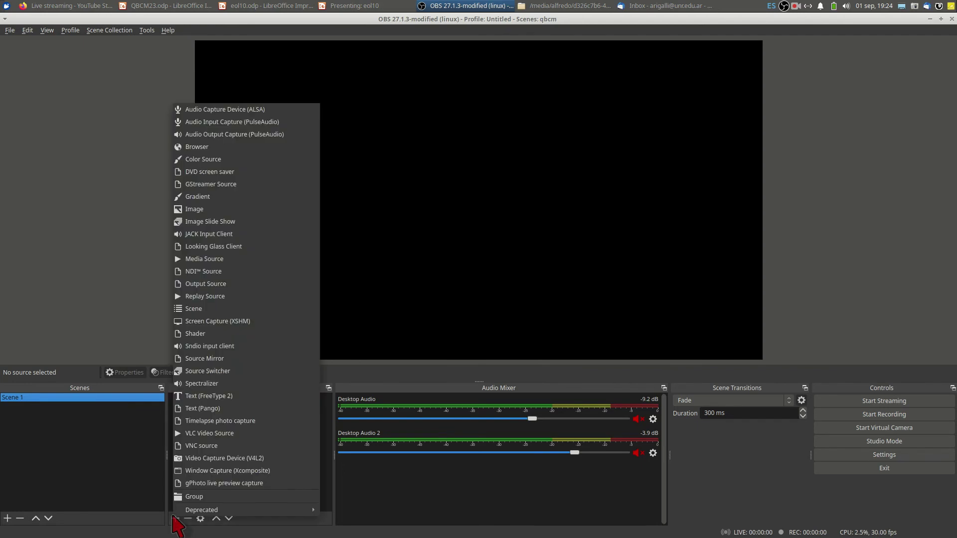
pyautogui.click(229, 123)
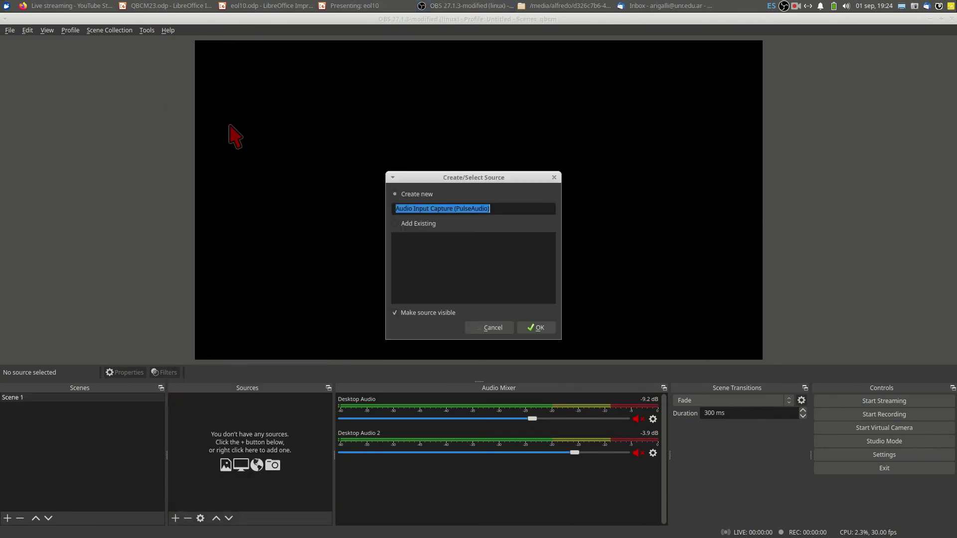
pyautogui.click(551, 327)
pyautogui.click(407, 134)
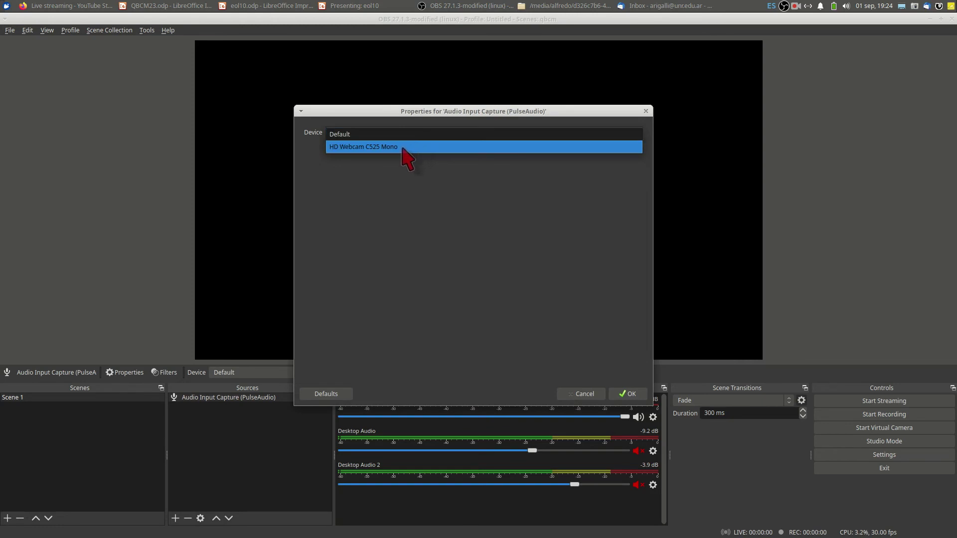
pyautogui.click(402, 148)
pyautogui.click(629, 393)
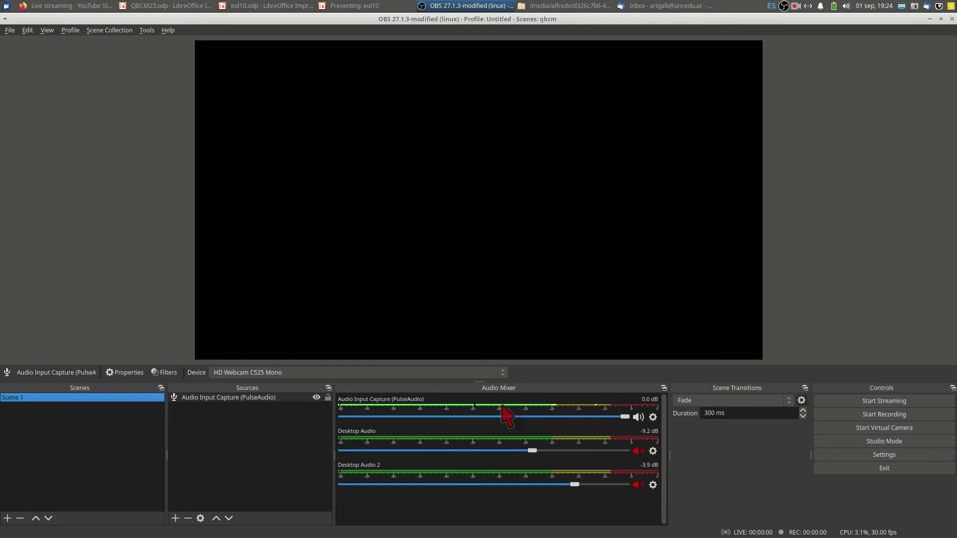
pyautogui.moveTo(624, 417); pyautogui.dragTo(562, 417)
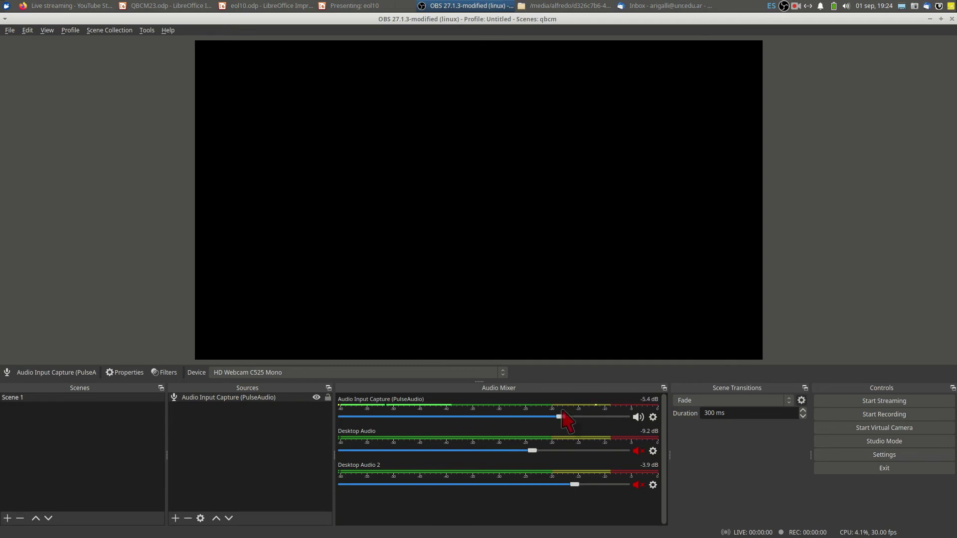
pyautogui.click(638, 417)
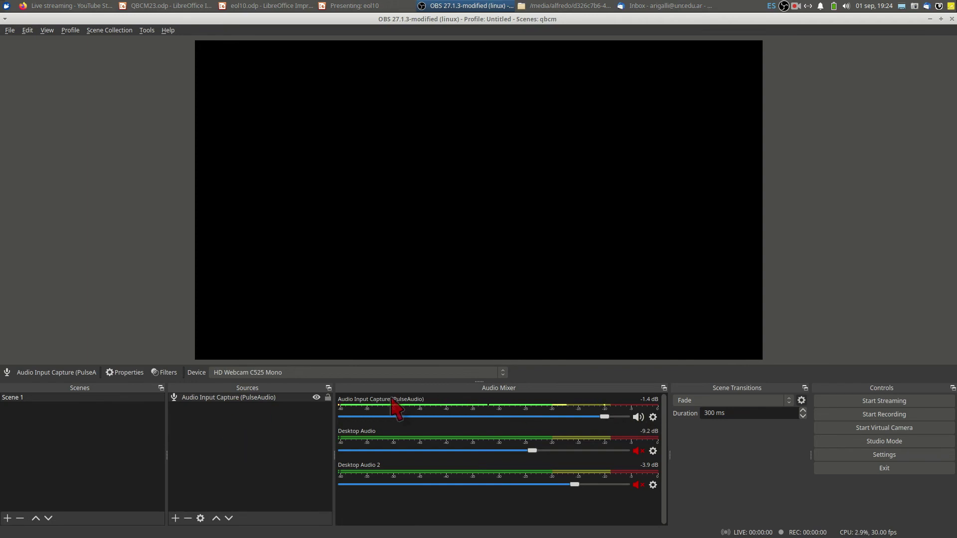
# Add a Screen Capture (XSHM) source of Screen HDMI-1 (1920x1080) with cursor capture to Scene 1.
pyautogui.click(176, 519)
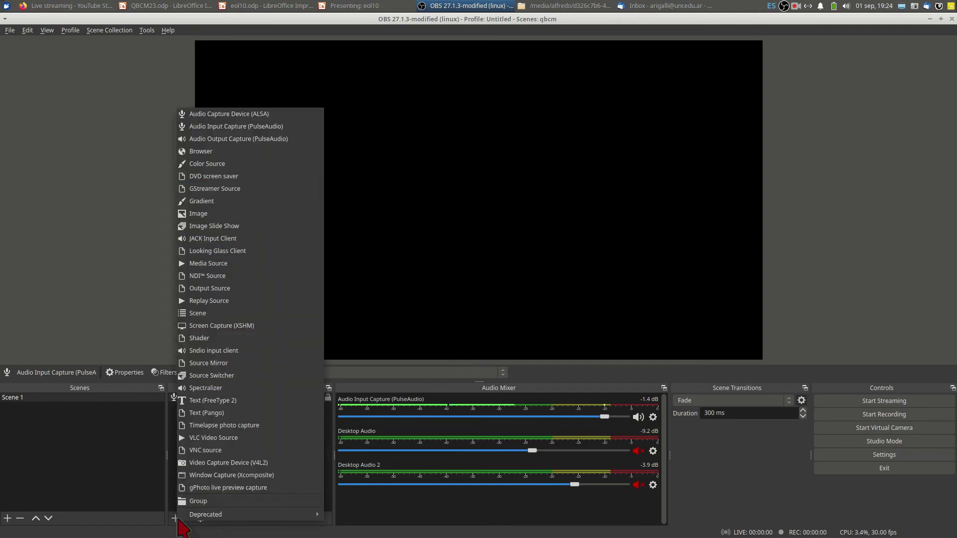
pyautogui.click(149, 476)
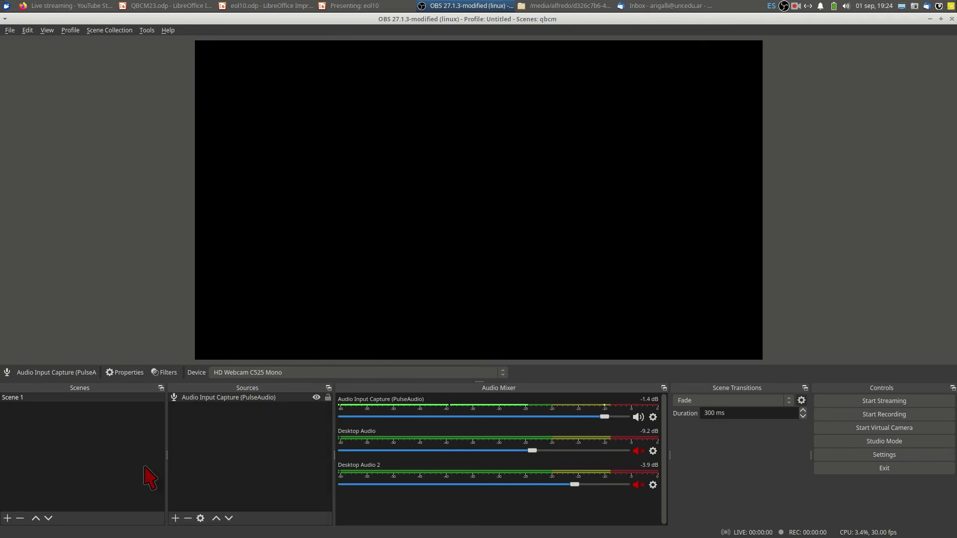
pyautogui.click(176, 518)
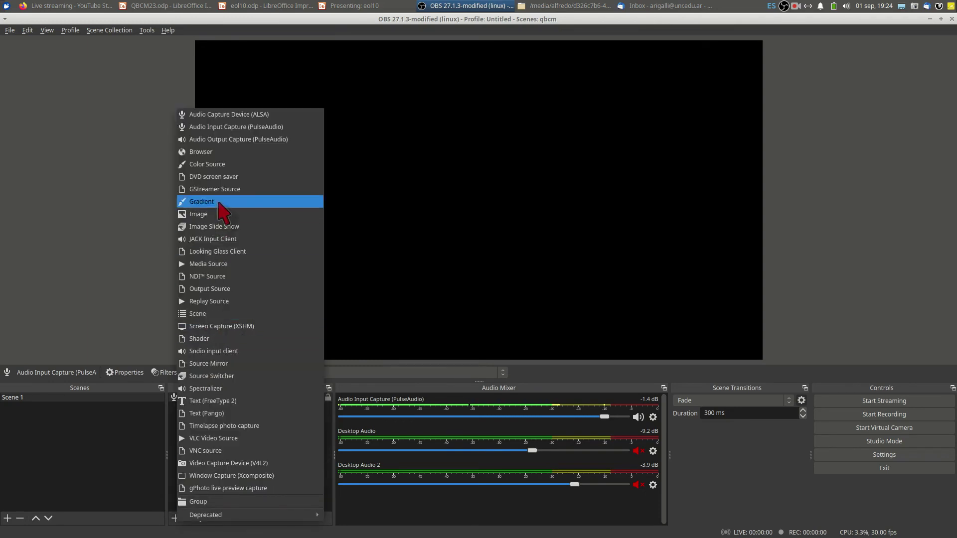
pyautogui.click(241, 327)
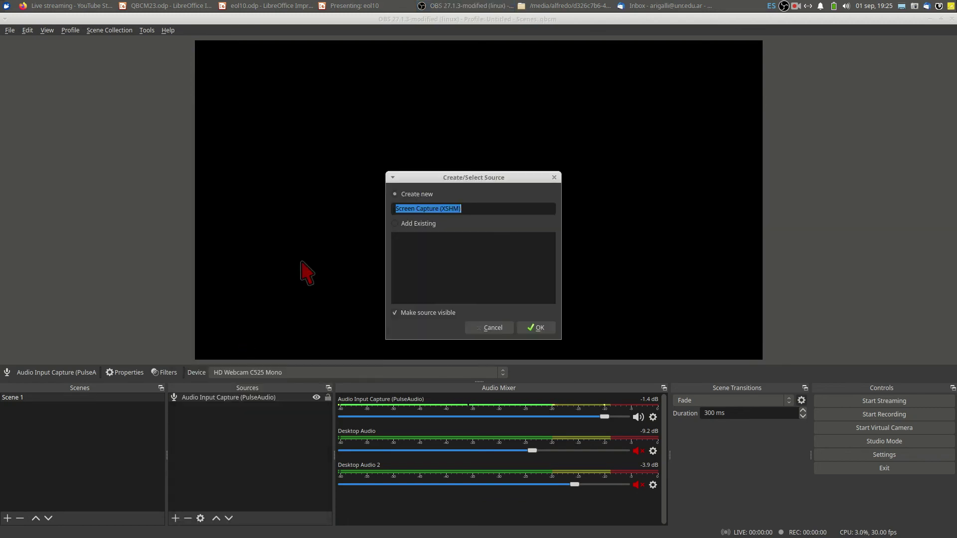
pyautogui.click(539, 327)
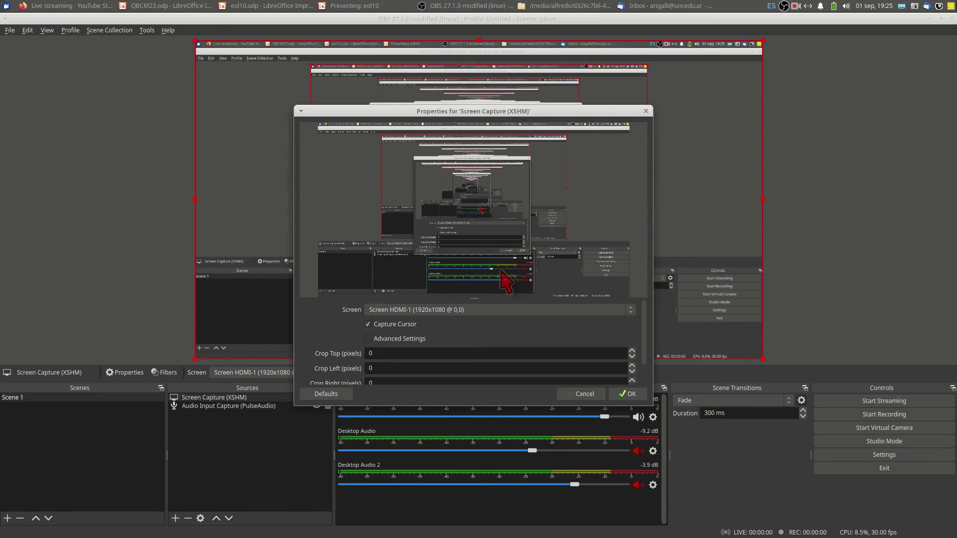
pyautogui.click(627, 394)
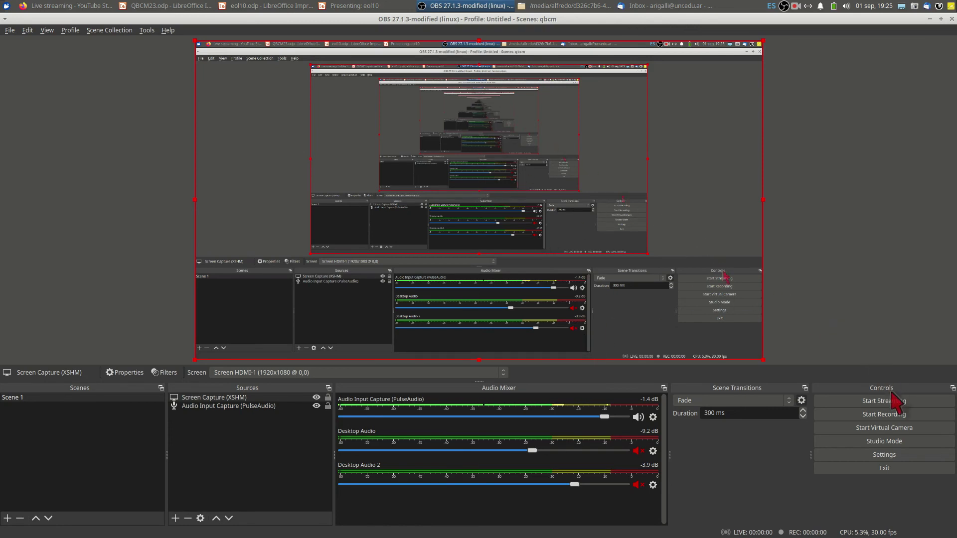
# Select YouTube - RTMPS as the streaming service in the OBS stream settings.
pyautogui.click(900, 456)
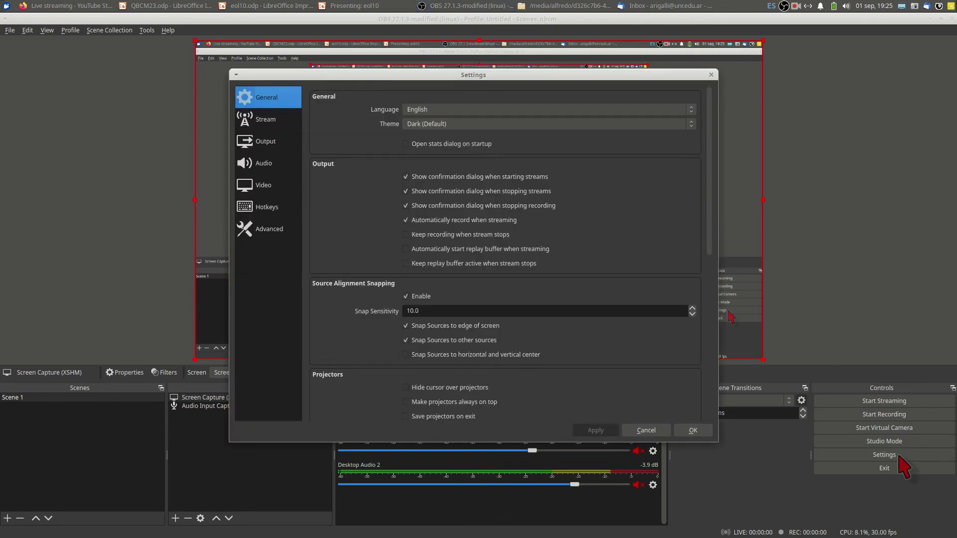
pyautogui.click(272, 126)
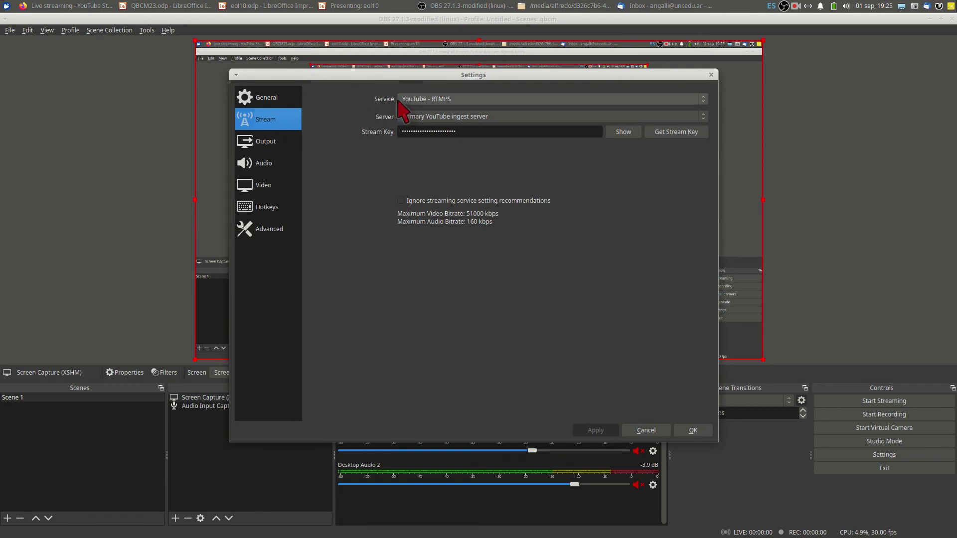
pyautogui.click(703, 99)
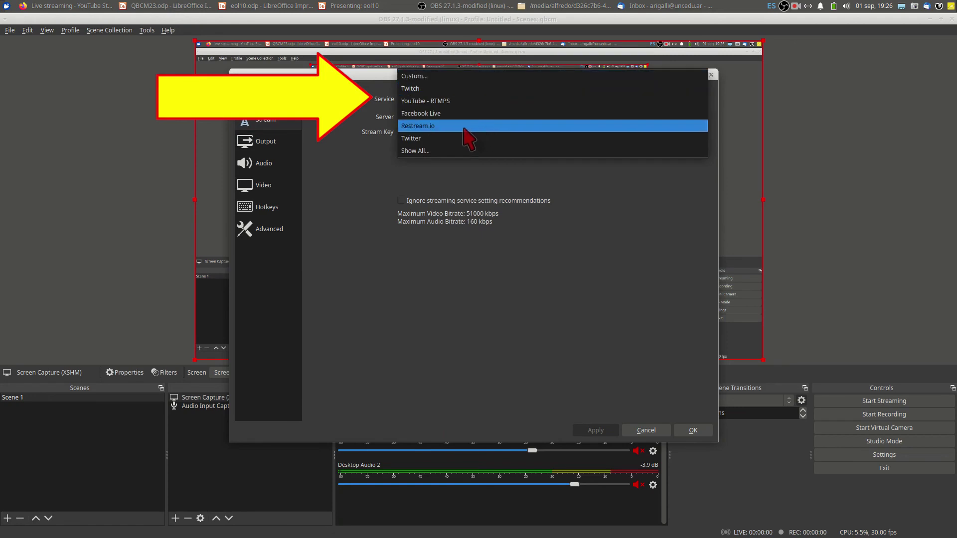
pyautogui.click(453, 102)
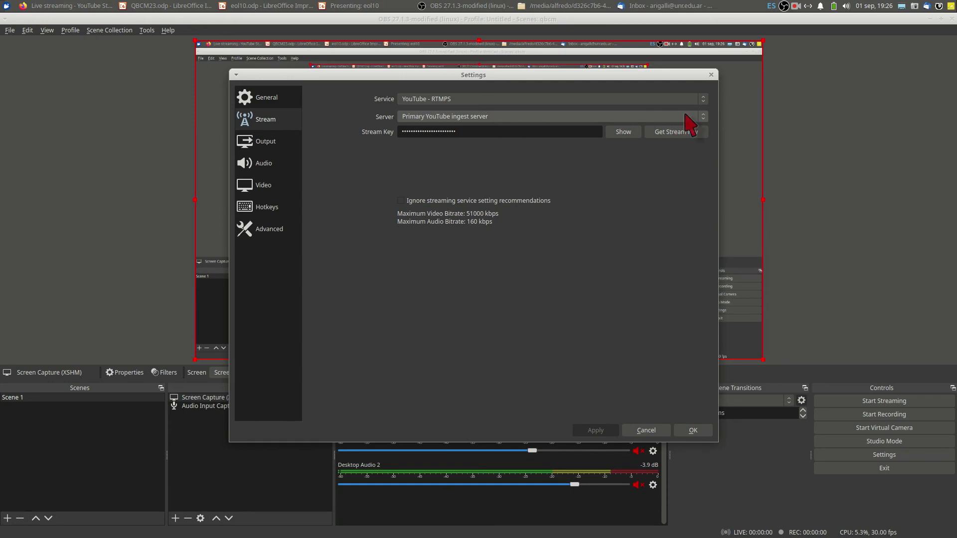
# Replace the stream key in the stream settings with the YouTube stream key, reveal it and save the settings.
pyautogui.moveTo(457, 131); pyautogui.dragTo(400, 132)
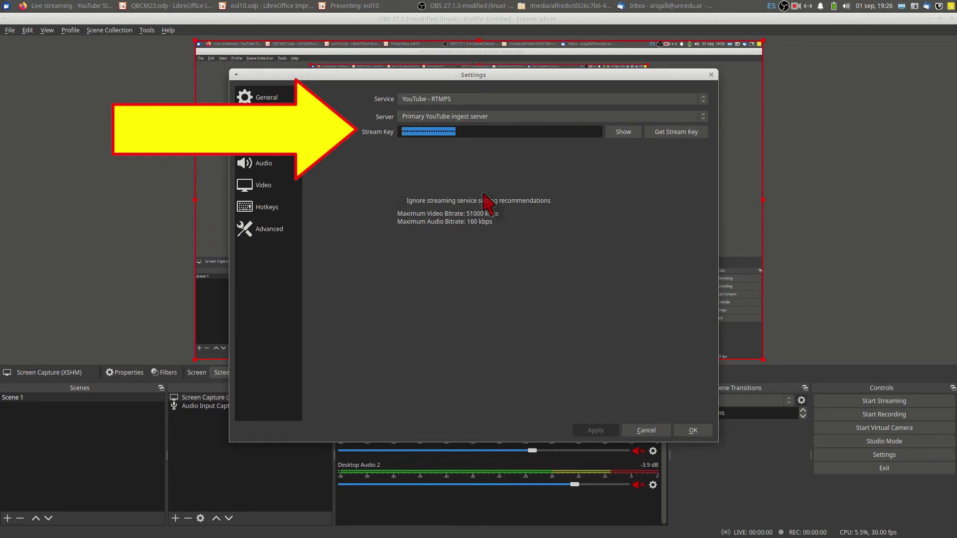
pyautogui.press('BackSpace')
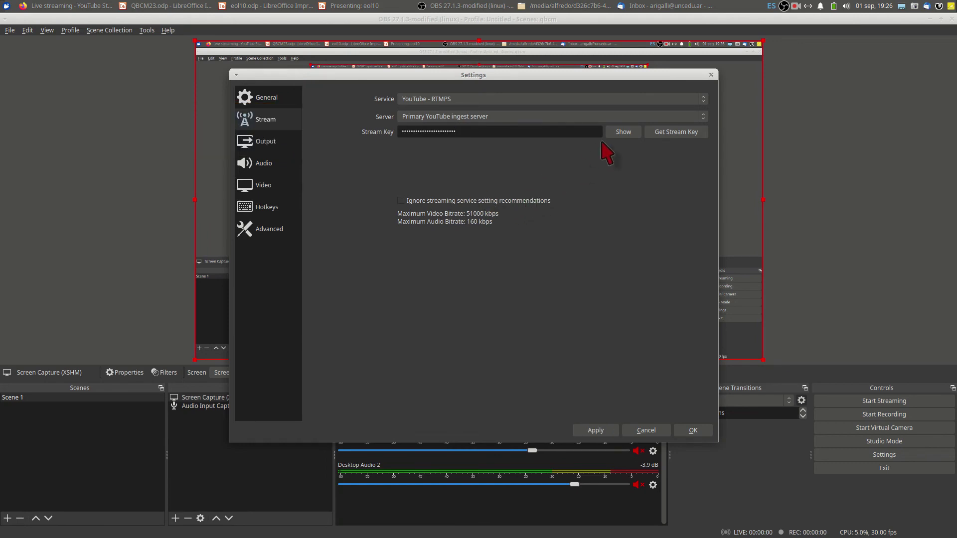
pyautogui.click(620, 133)
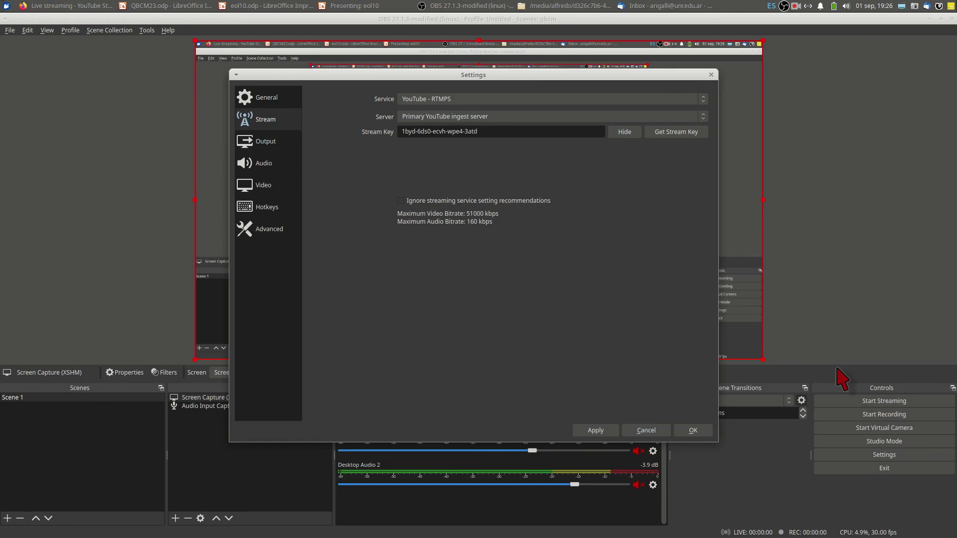
pyautogui.click(695, 431)
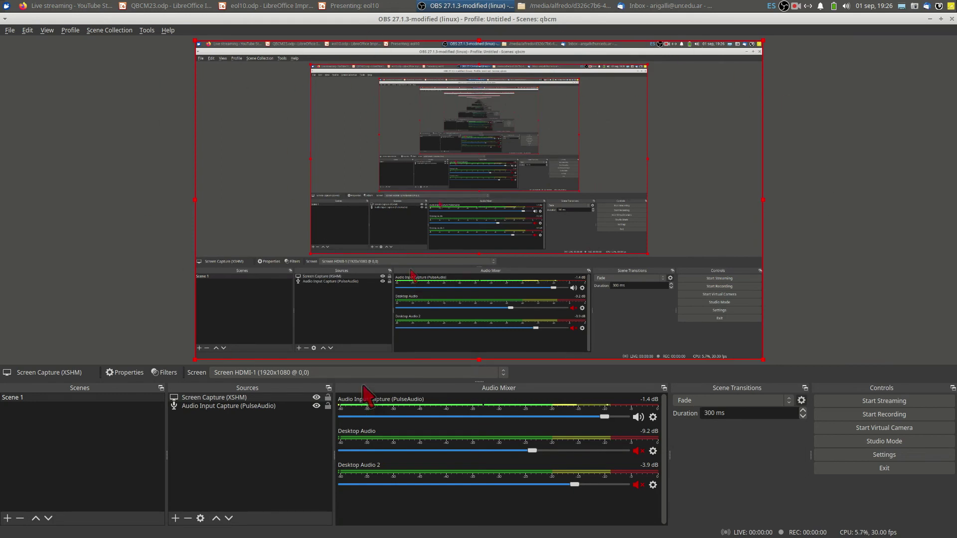
# Switch to YouTube Studio and open the scheduled stream for Química biológica avanzada para investigadores, Clase 3.
pyautogui.click(83, 6)
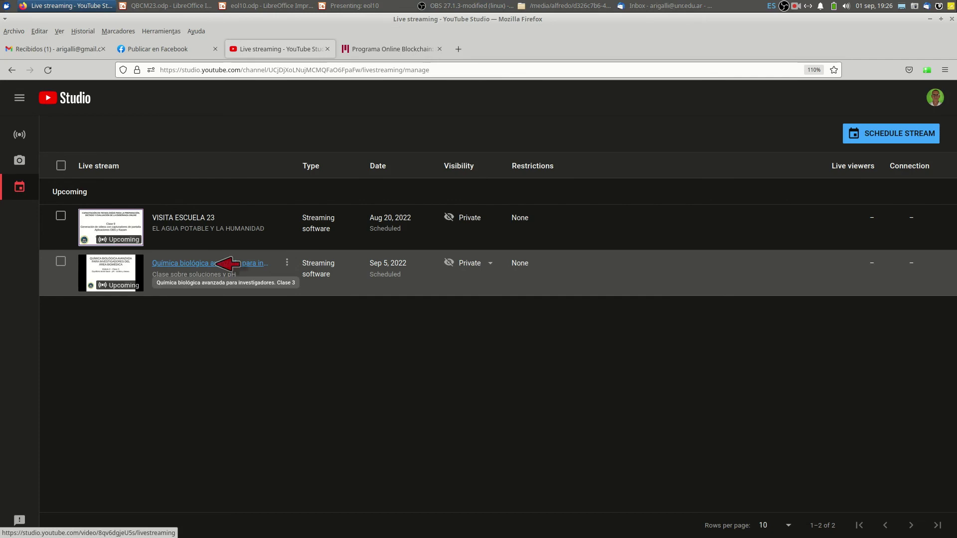
pyautogui.hotkey('alt', 'Tab')
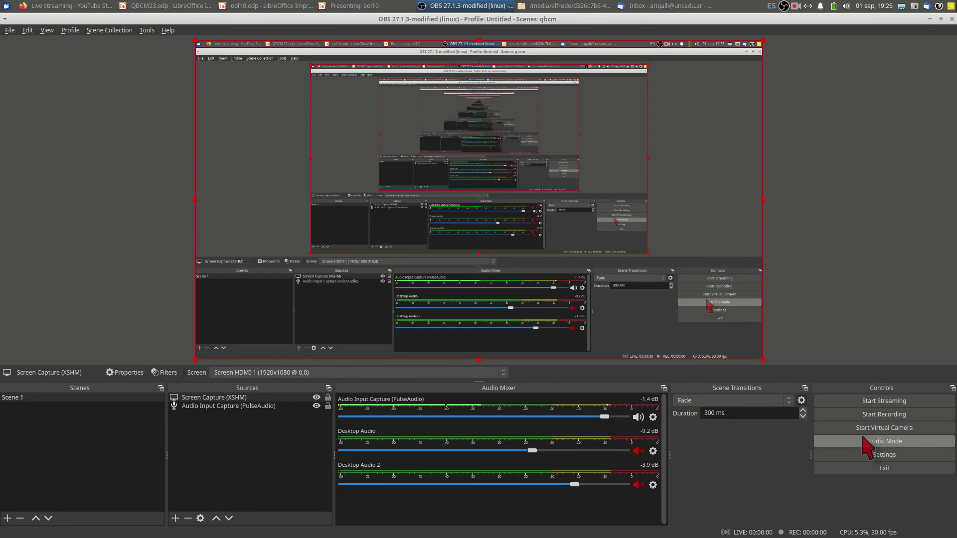
pyautogui.hotkey('alt', 'Tab')
pyautogui.hotkey('alt', 'Tab')
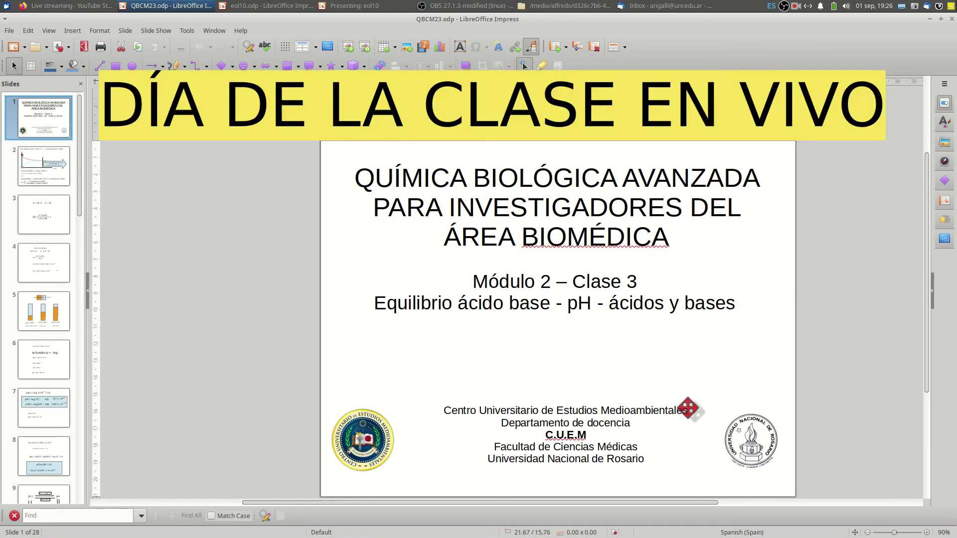
pyautogui.hotkey('alt', 'Tab')
pyautogui.hotkey('alt', 'Tab')
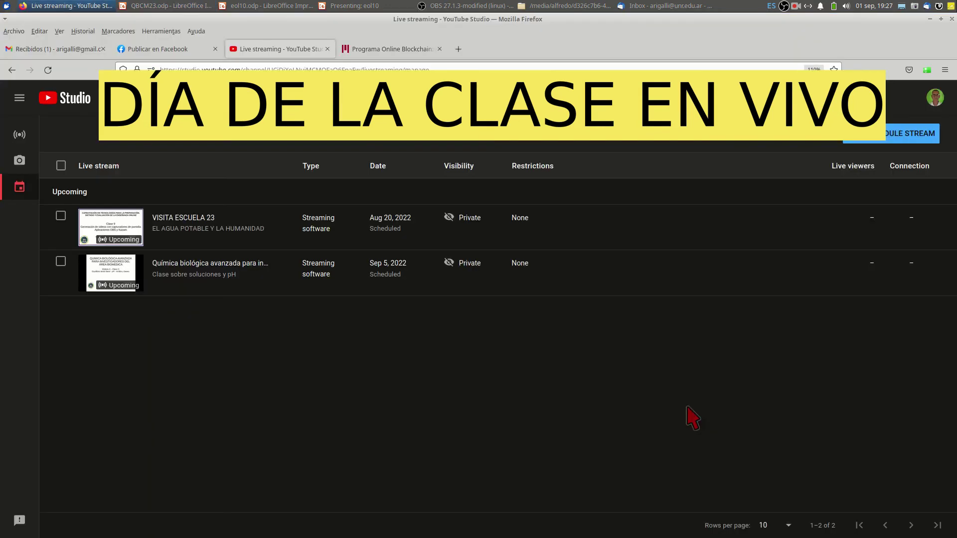
pyautogui.click(217, 264)
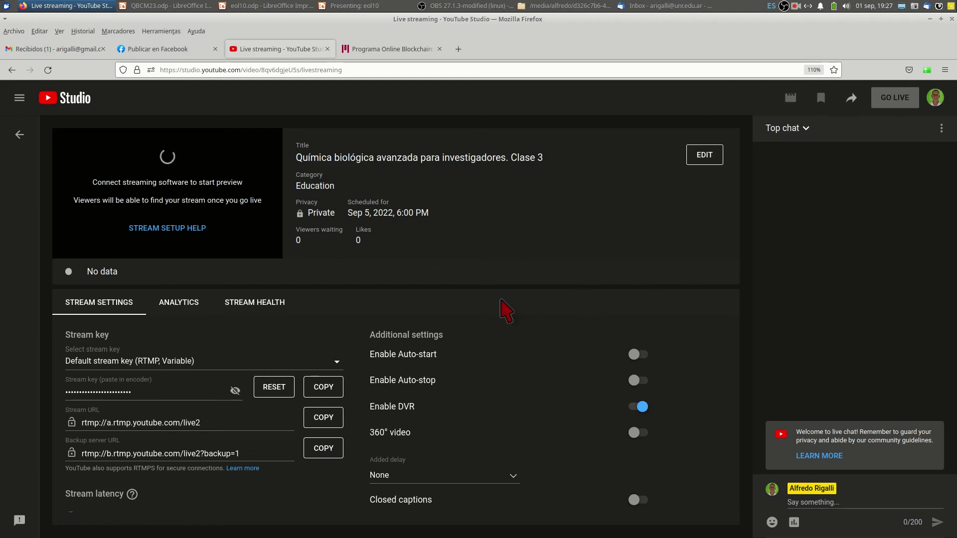
# Start streaming from OBS Studio and take the Clase 3 stream live in YouTube Studio.
pyautogui.hotkey('alt', 'Tab')
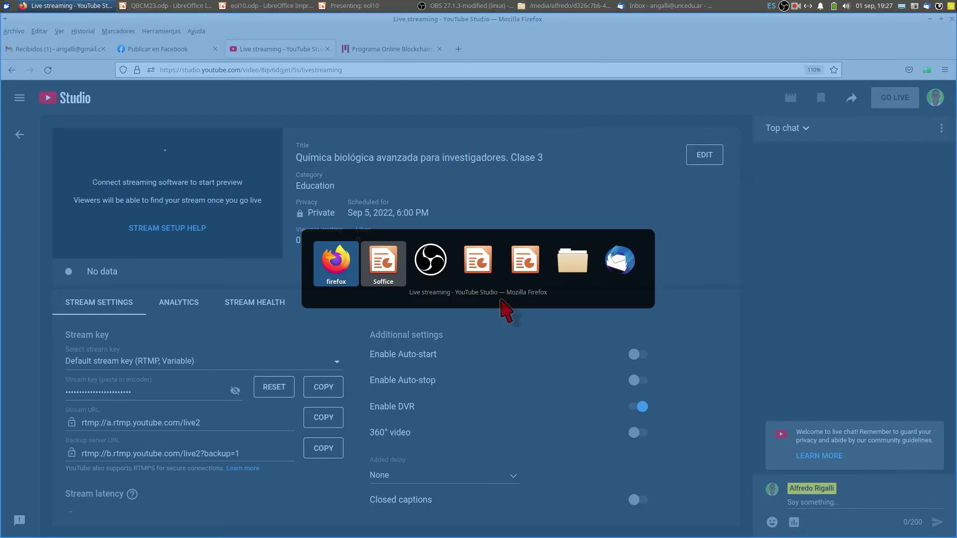
pyautogui.hotkey('alt', 'Tab')
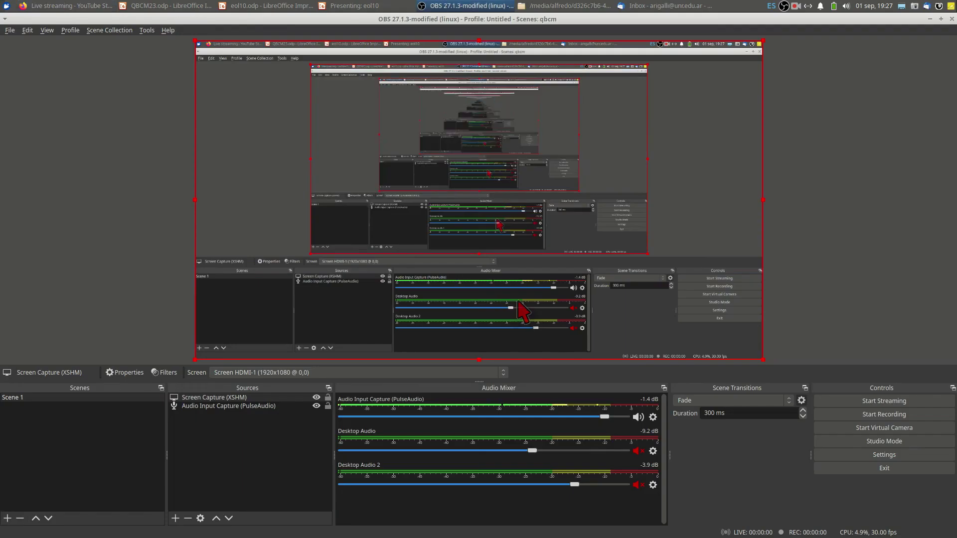
pyautogui.click(915, 402)
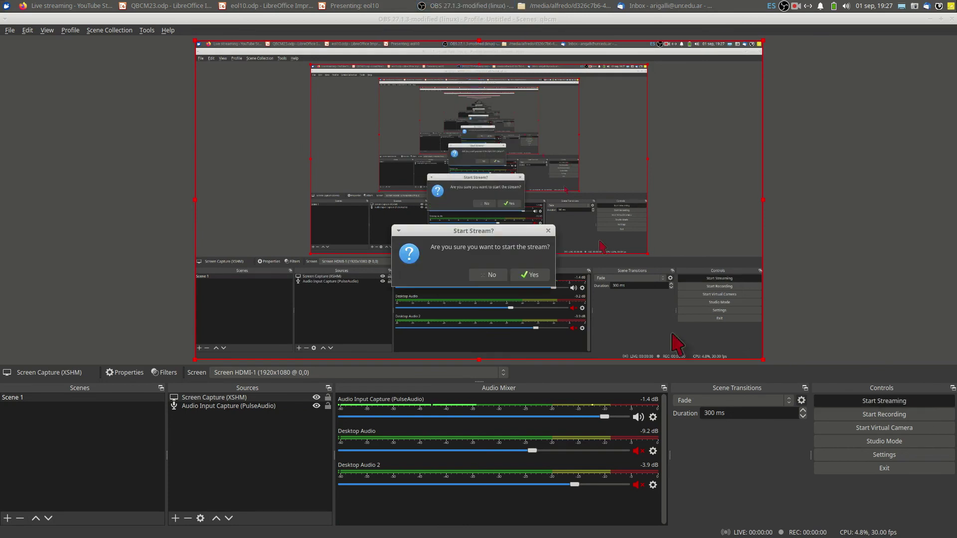
pyautogui.click(531, 275)
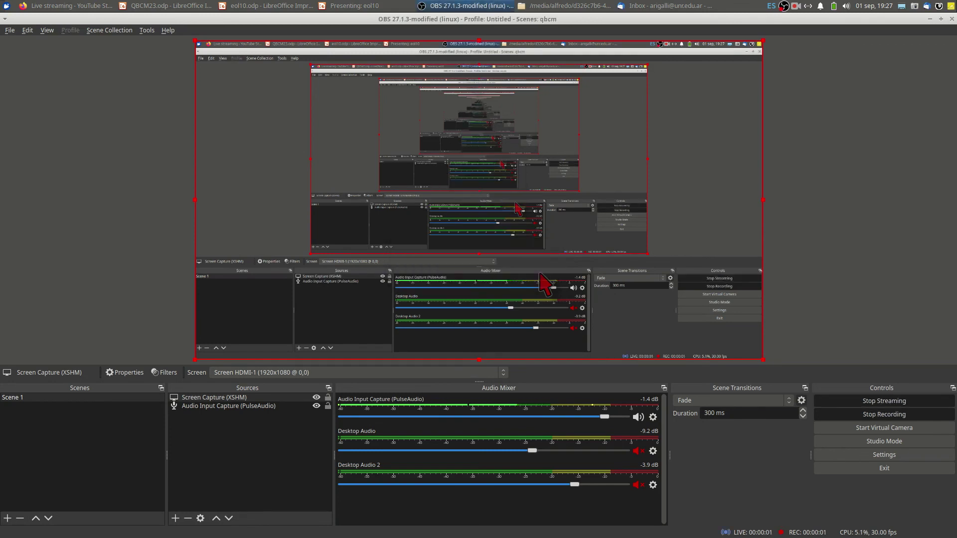
pyautogui.hotkey('alt', 'Tab')
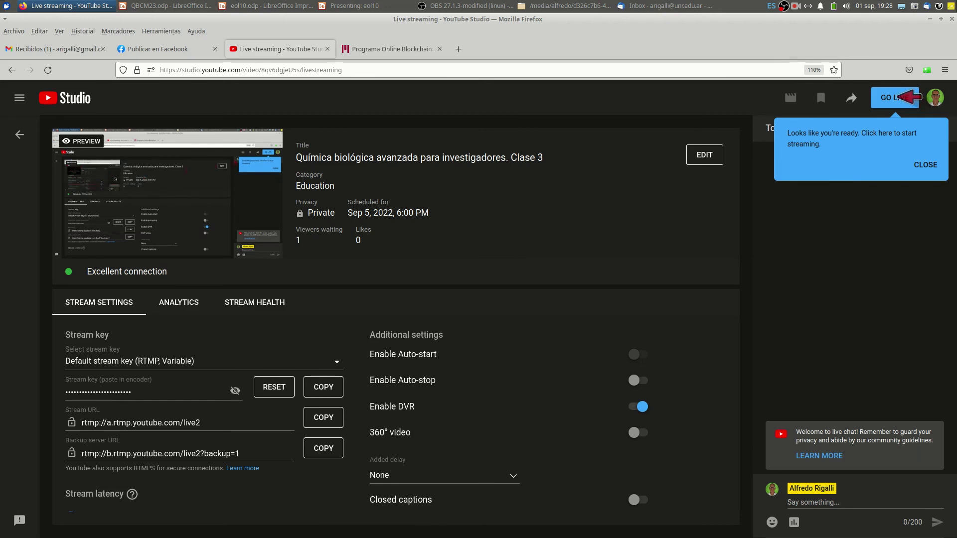
pyautogui.click(895, 97)
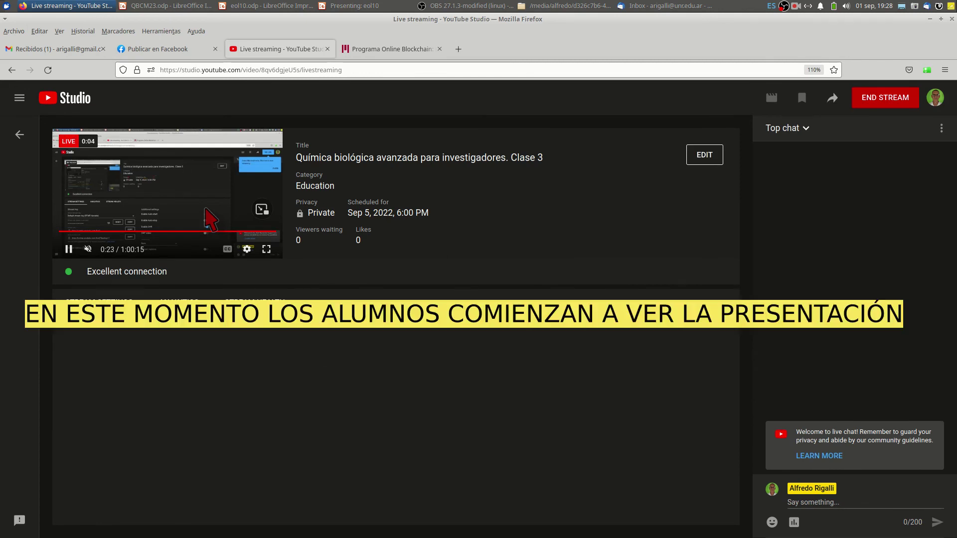
# Switch to QBCM23.odp in LibreOffice Impress, present it as a full-screen slide show from slide 1 to slide 14, and exit the show.
pyautogui.hotkey('alt', 'Tab')
pyautogui.hotkey('alt', 'Tab')
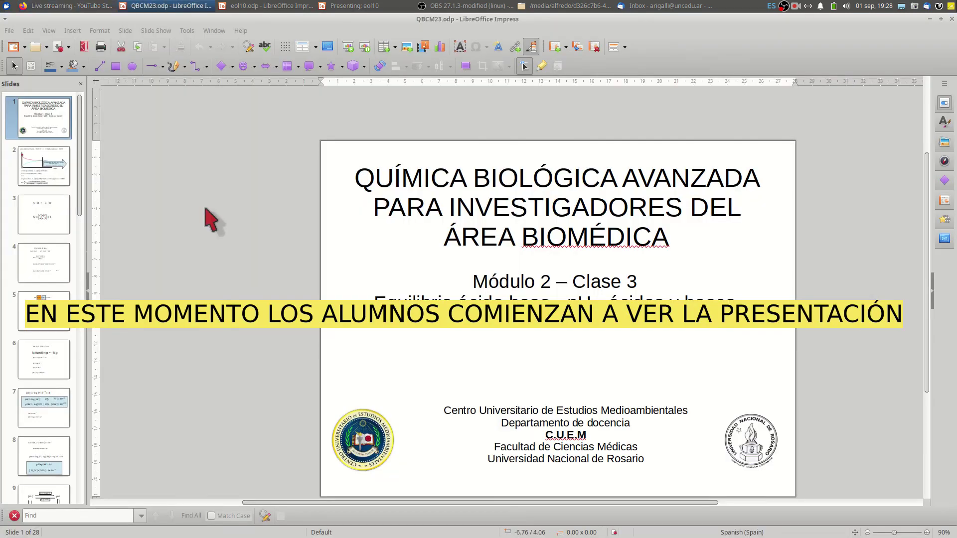
pyautogui.press('F5')
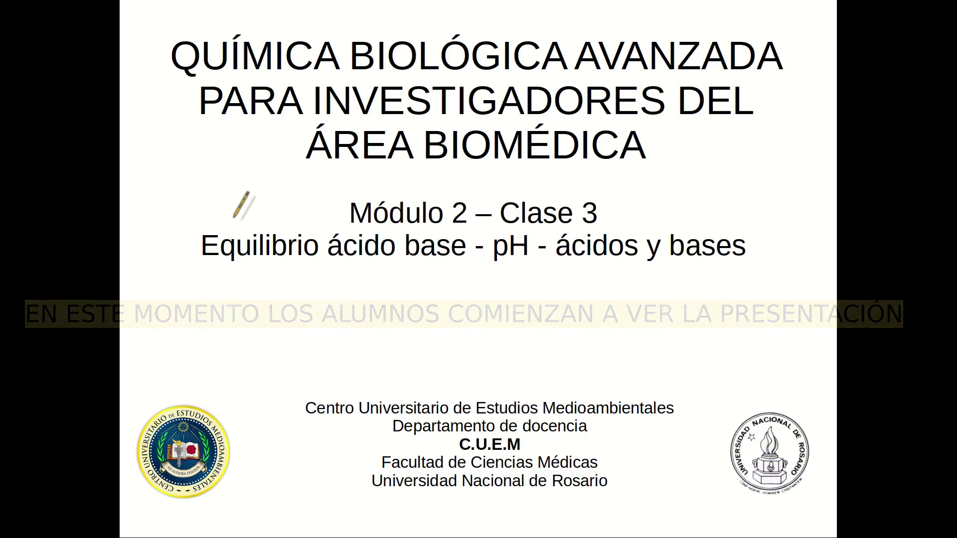
pyautogui.press('Right')
pyautogui.press('Right')
pyautogui.press('Right')
pyautogui.press('Right')
pyautogui.press('Right')
pyautogui.press('Right')
pyautogui.press('Right')
pyautogui.press('Right')
pyautogui.press('Right')
pyautogui.press('Right')
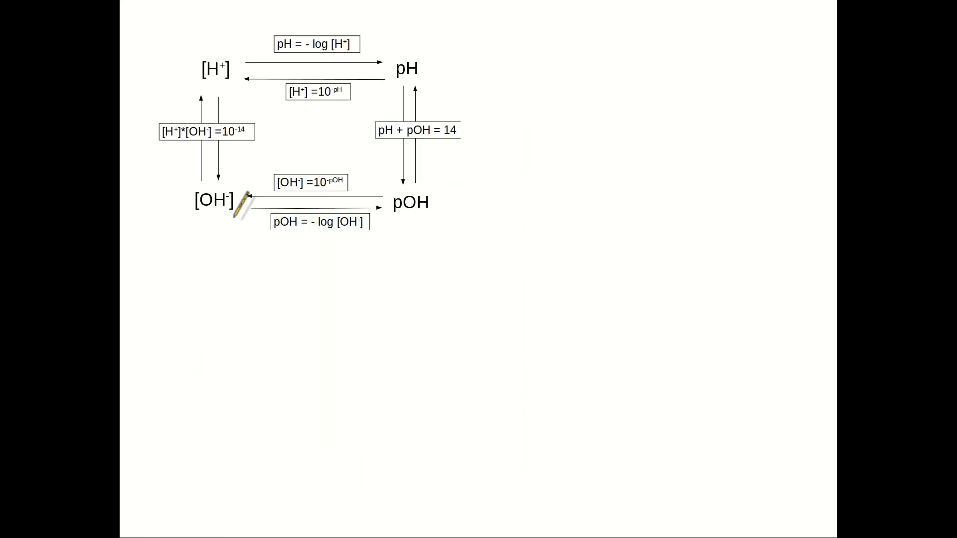
pyautogui.press('Right')
pyautogui.press('Right')
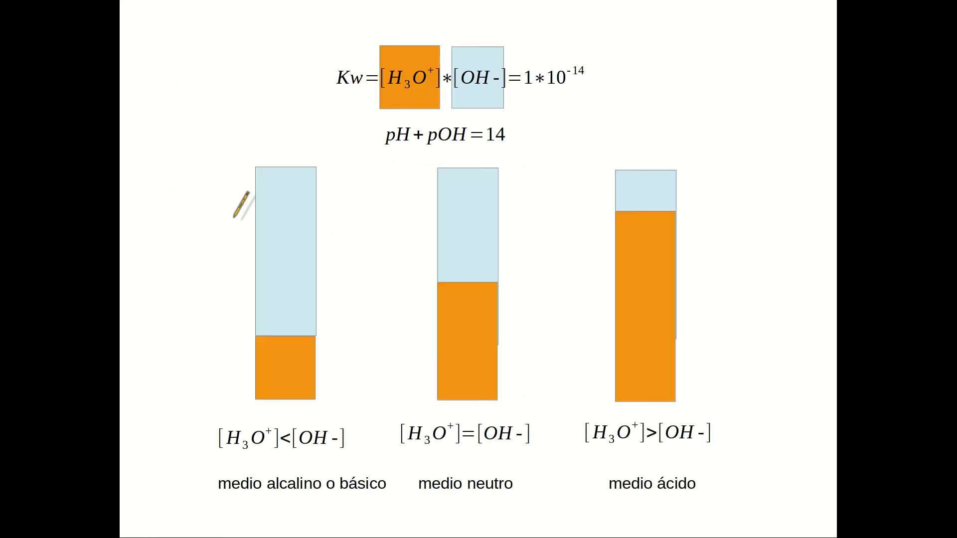
pyautogui.press('Right')
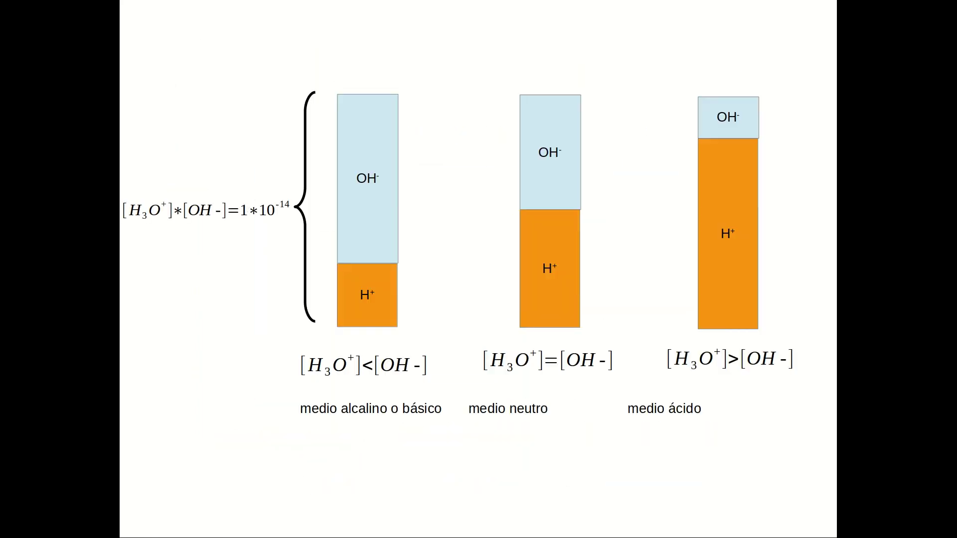
pyautogui.press('Escape')
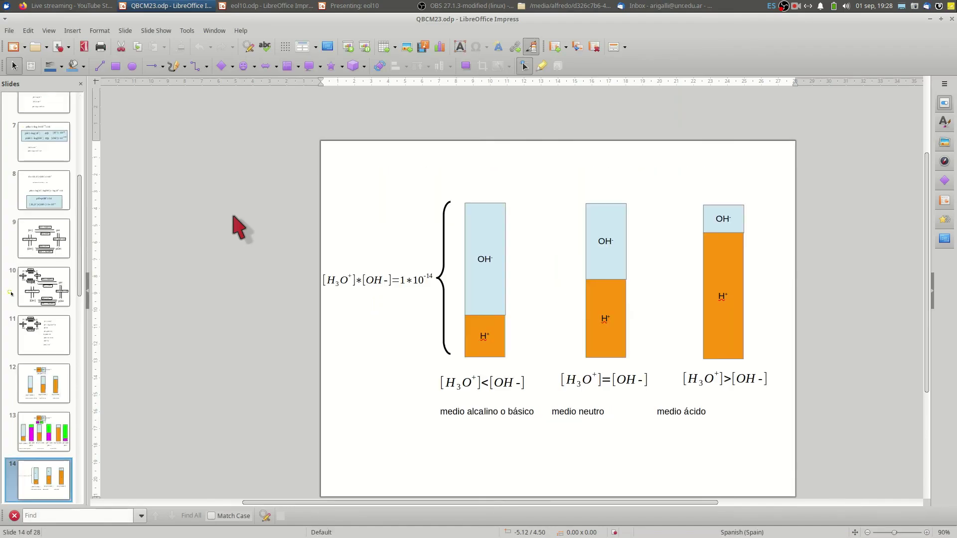
# Switch to OBS Studio and stop the stream.
pyautogui.hotkey('alt', 'Tab')
pyautogui.hotkey('alt', 'Tab')
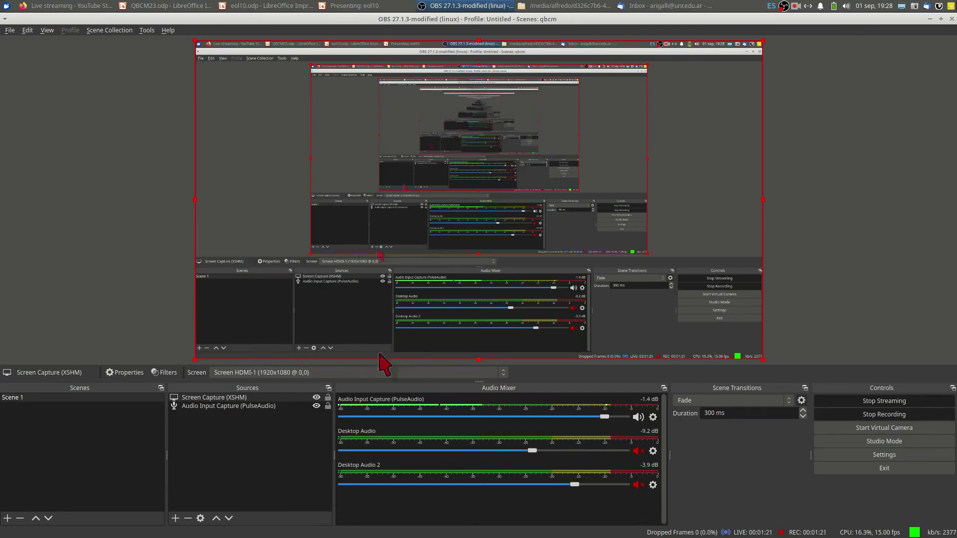
pyautogui.click(902, 401)
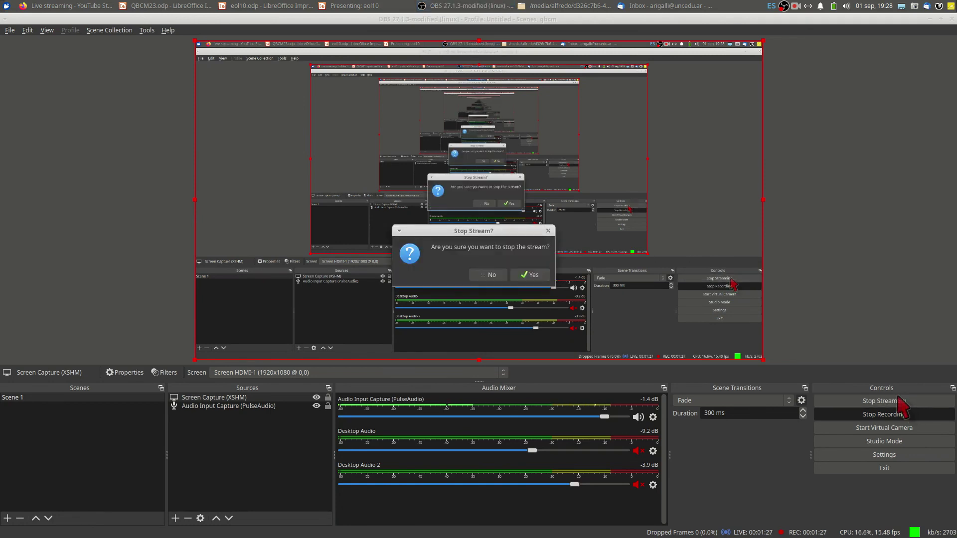
pyautogui.click(526, 276)
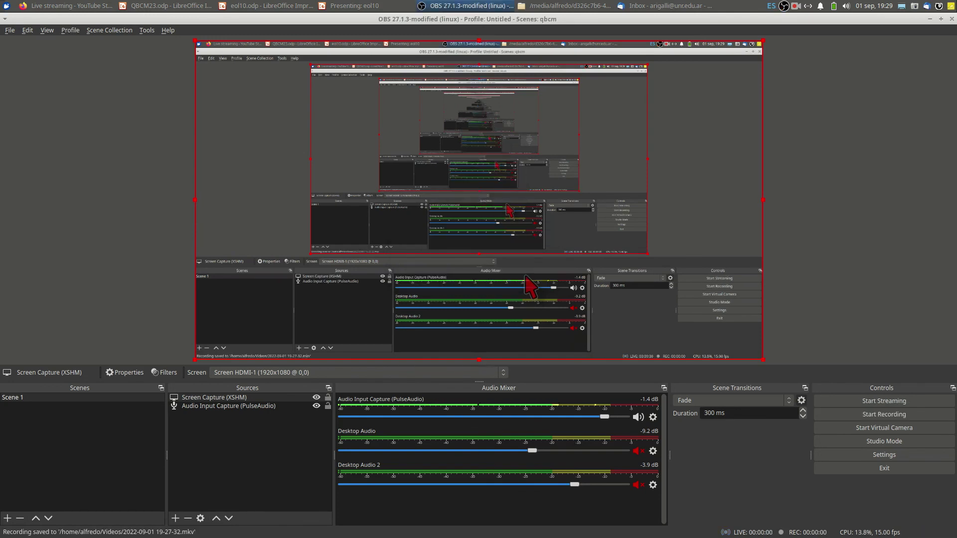
# Switch back to the YouTube Studio live streaming page in Firefox.
pyautogui.hotkey('alt', 'Tab')
pyautogui.hotkey('alt', 'Tab')
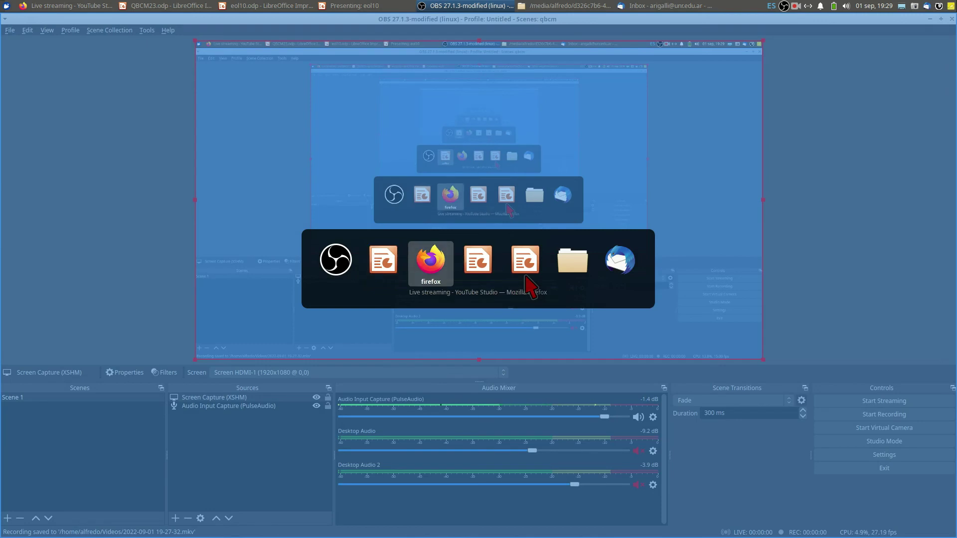